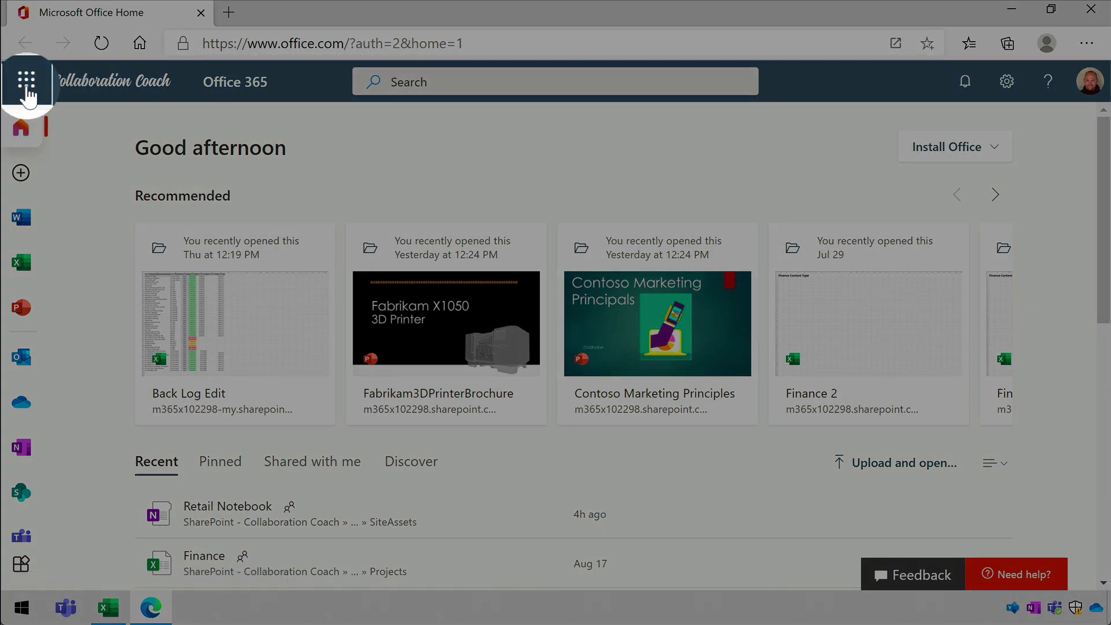
# Open the Lists app and look at the options for creating a blank list.
pyautogui.click(26, 84)
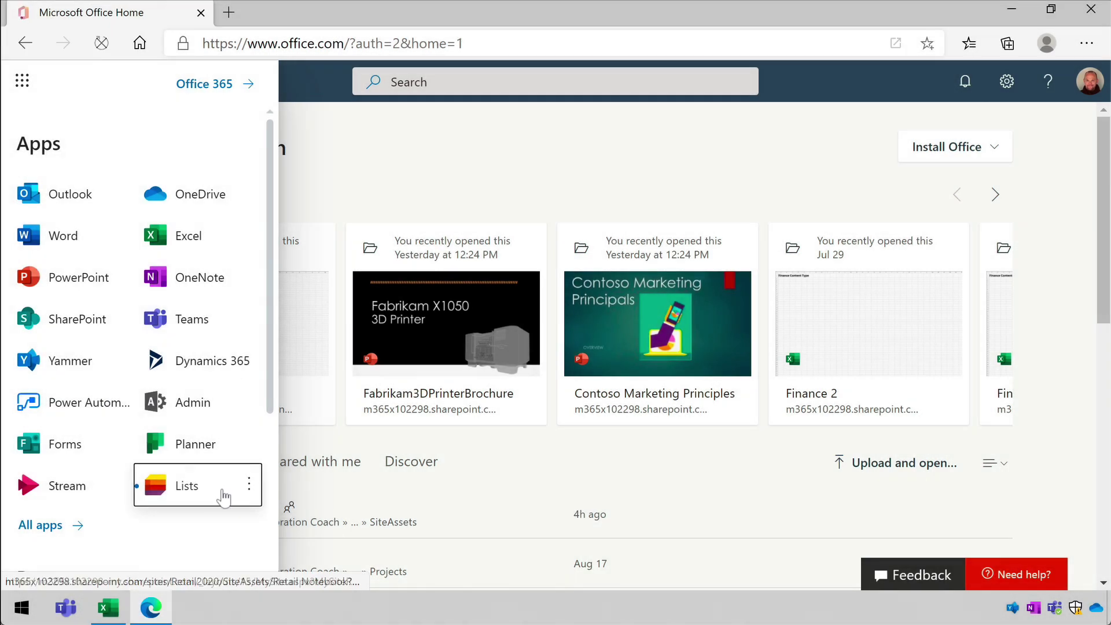
pyautogui.click(223, 495)
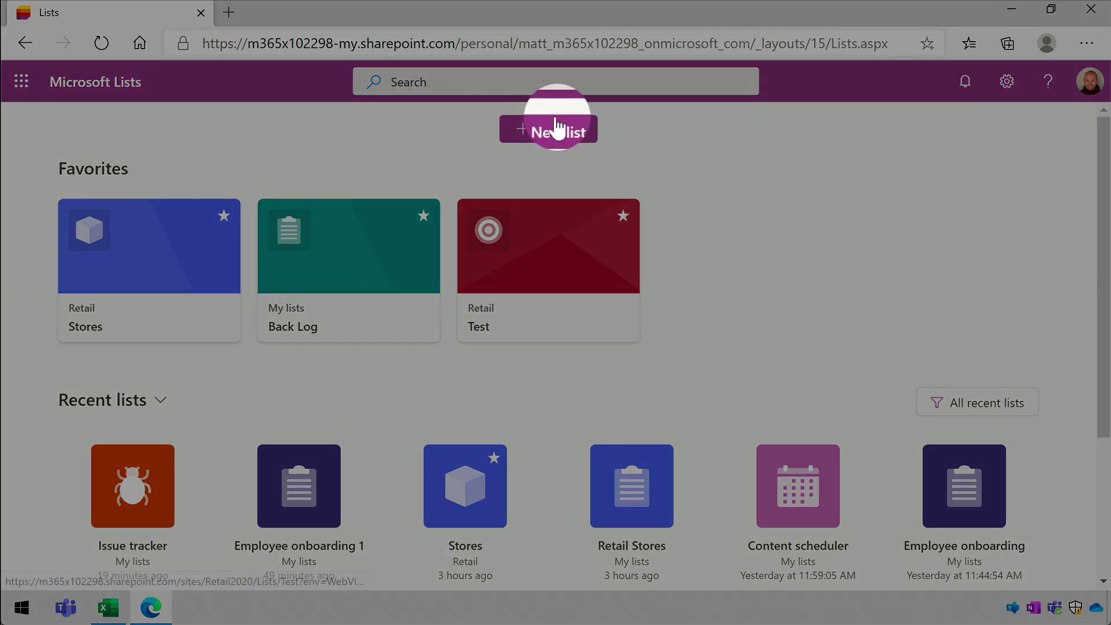
pyautogui.click(556, 128)
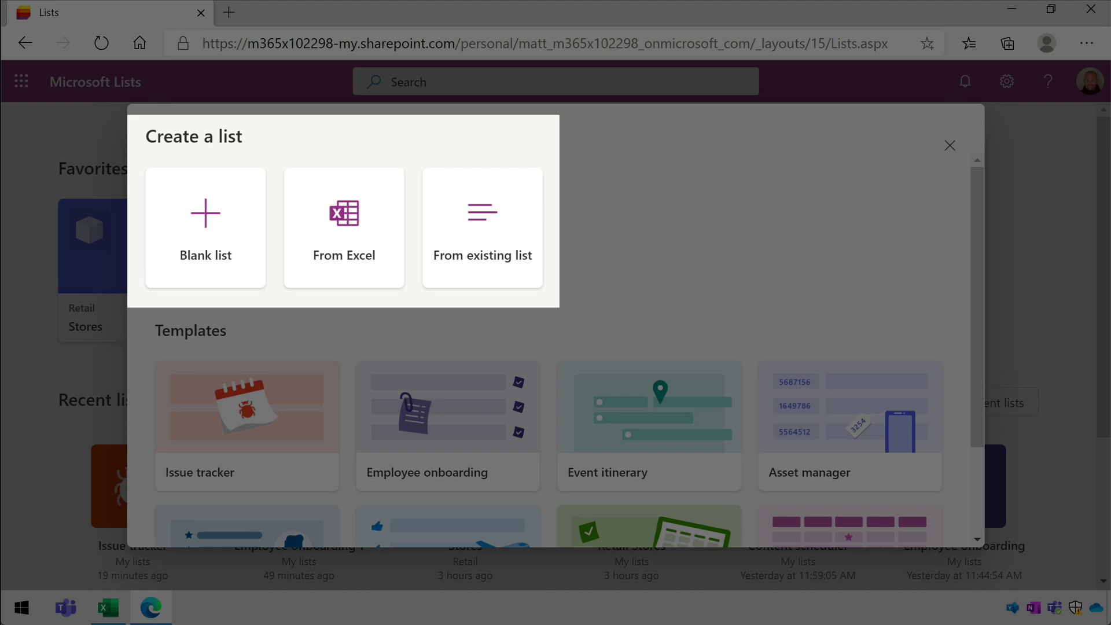
pyautogui.click(211, 216)
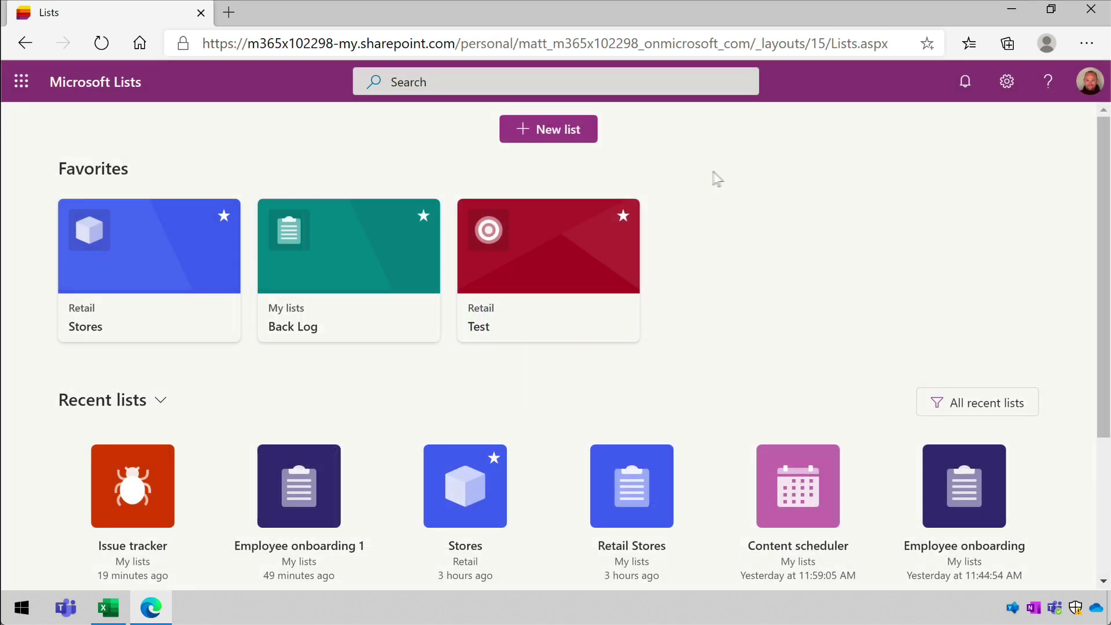
# Try to create a new list from Excel using the Back Log workbook in Downloads.
pyautogui.click(558, 134)
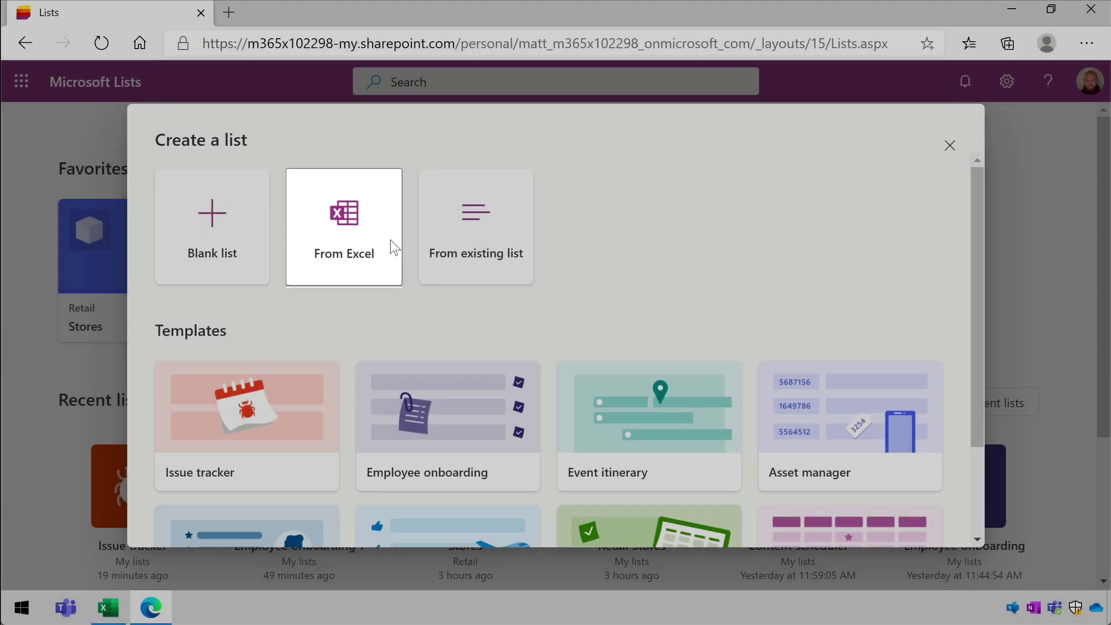
pyautogui.click(390, 240)
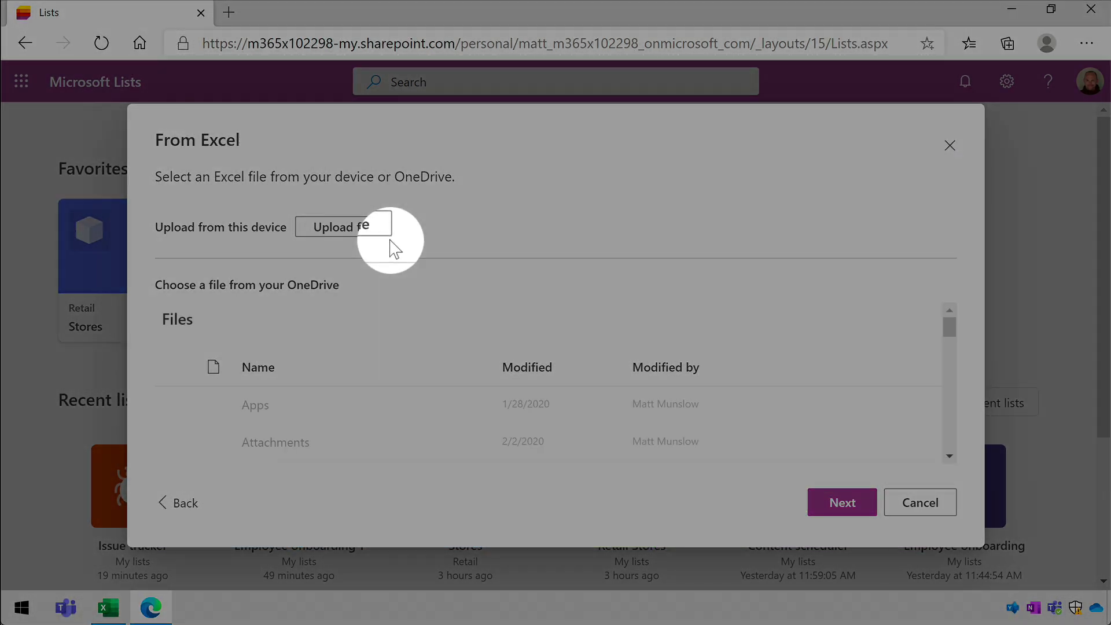
pyautogui.click(347, 232)
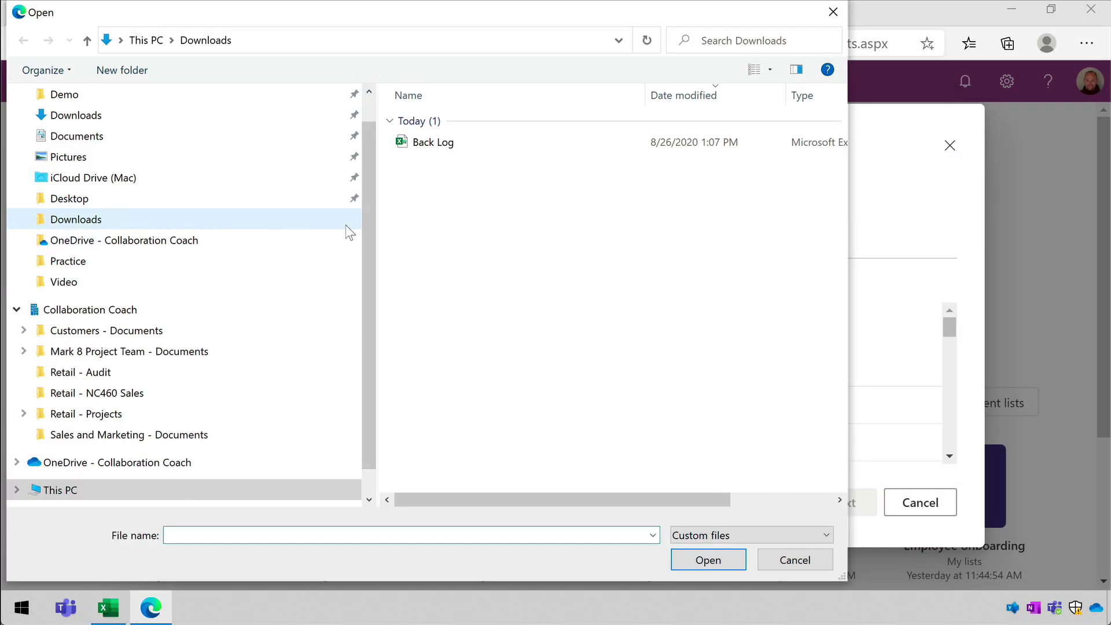
pyautogui.click(457, 144)
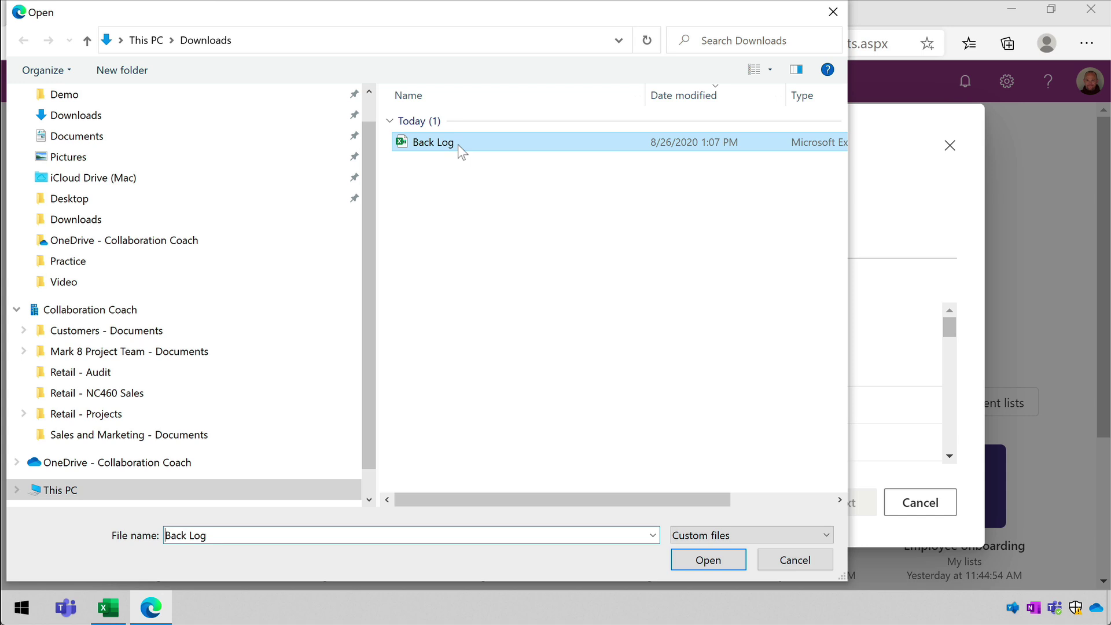
pyautogui.click(709, 559)
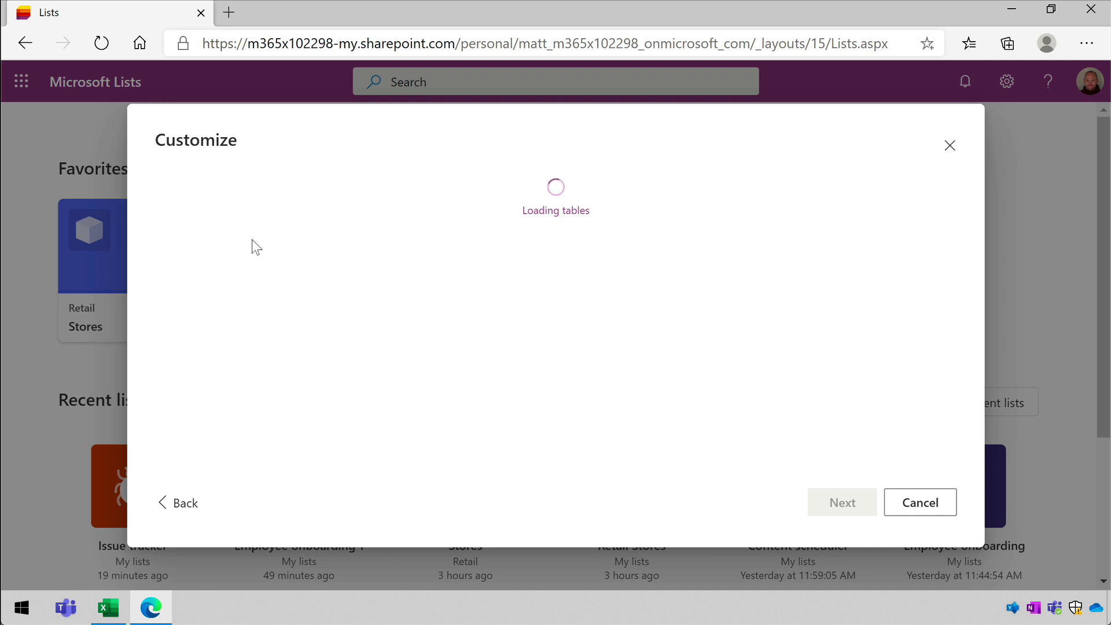
pyautogui.click(265, 227)
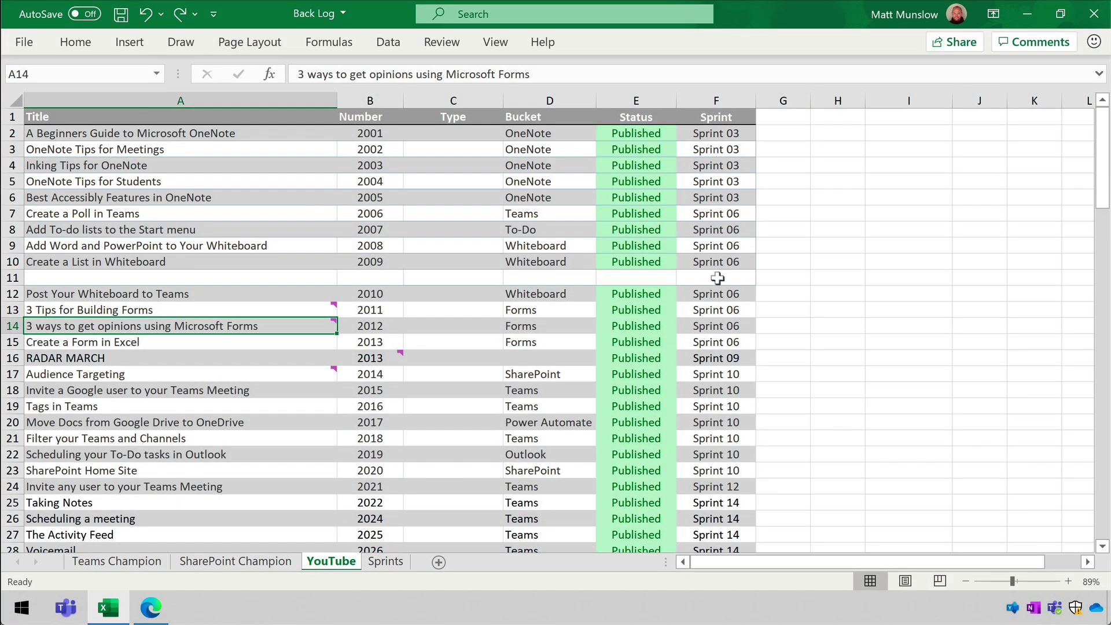
# Switch to the Back Log workbook in Excel and create a table with headers from A1:F11 on the YouTube sheet.
pyautogui.click(709, 277)
pyautogui.moveTo(709, 278); pyautogui.dragTo(34, 116)
pyautogui.click(130, 41)
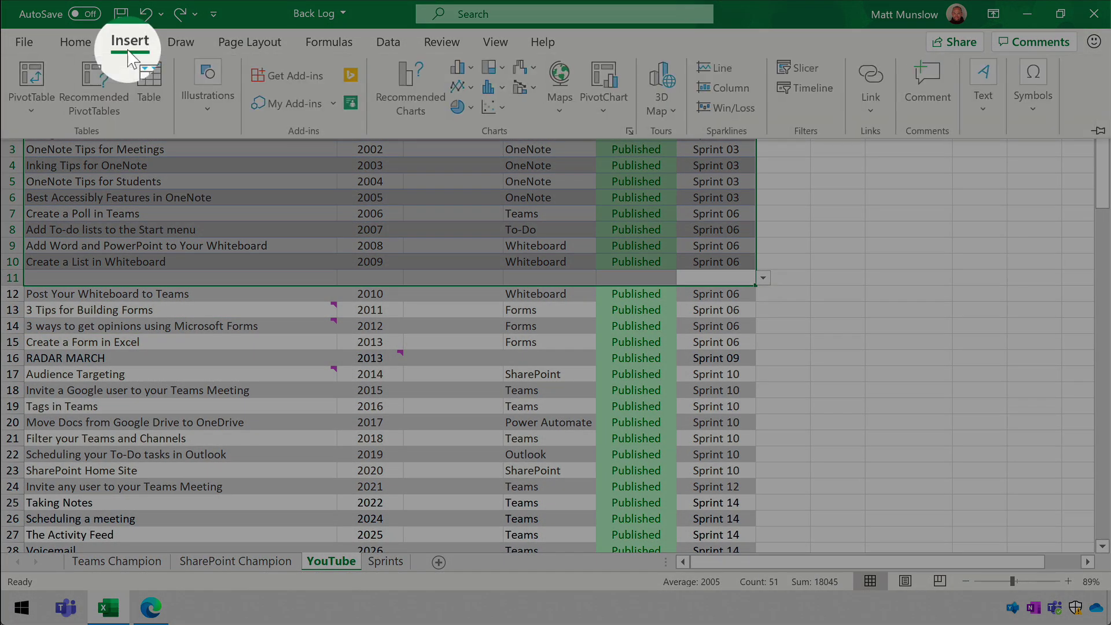
pyautogui.click(148, 81)
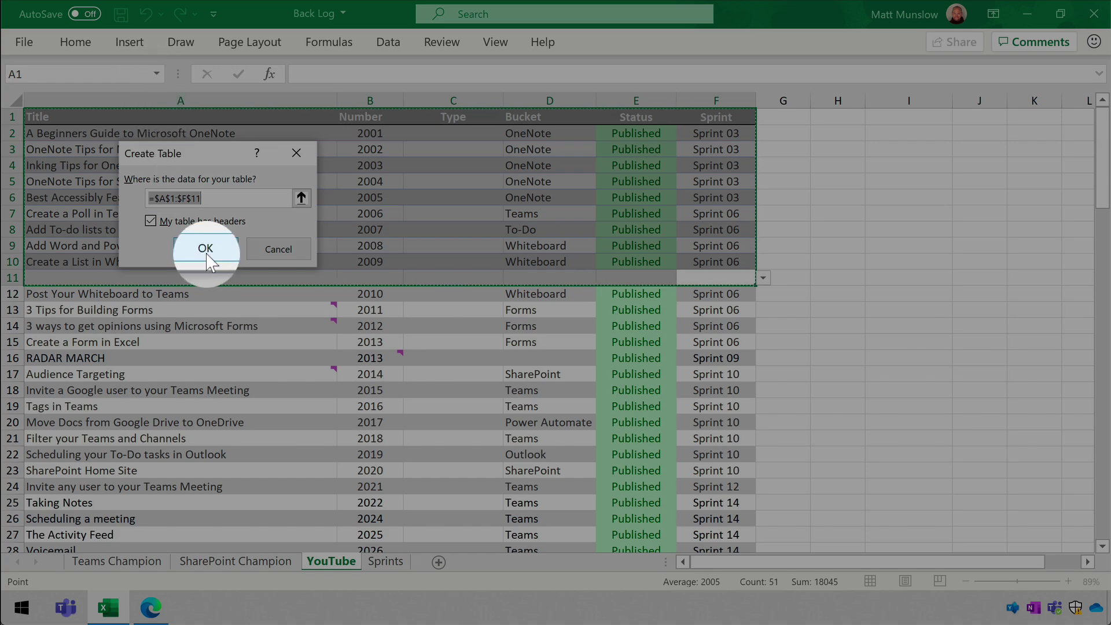
pyautogui.click(206, 255)
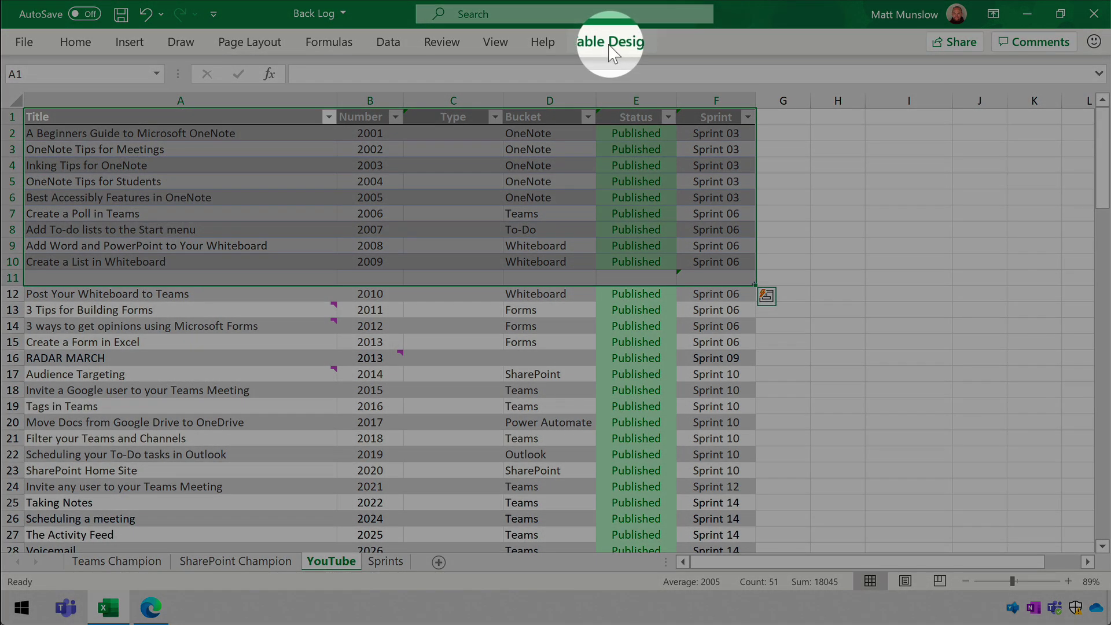
# Name the new table Lists_Import and save the workbook.
pyautogui.click(609, 44)
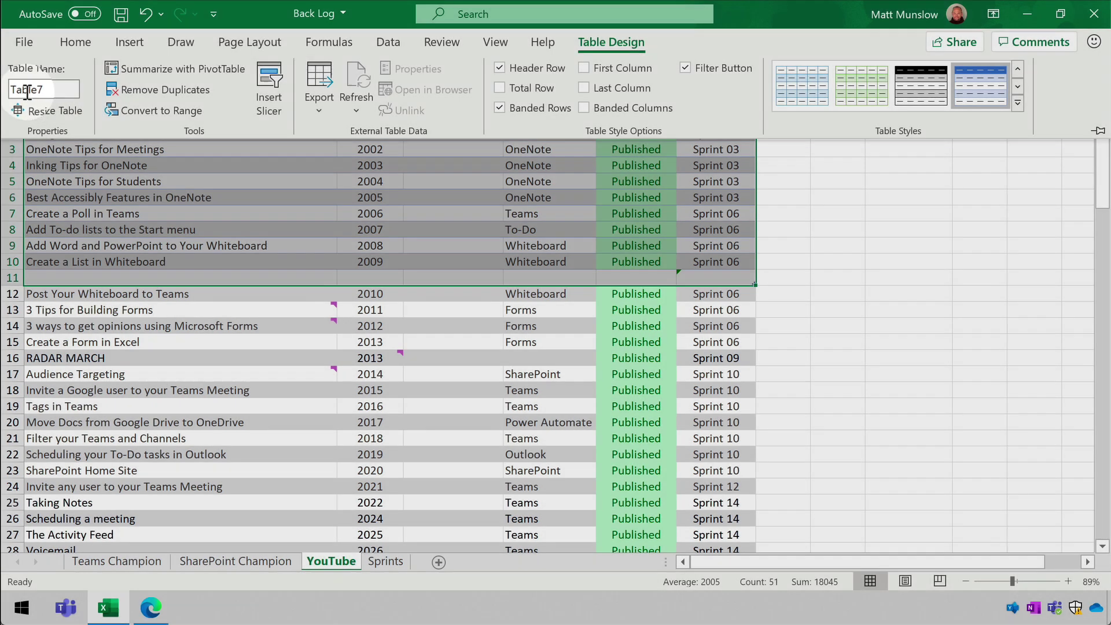
pyautogui.click(37, 90)
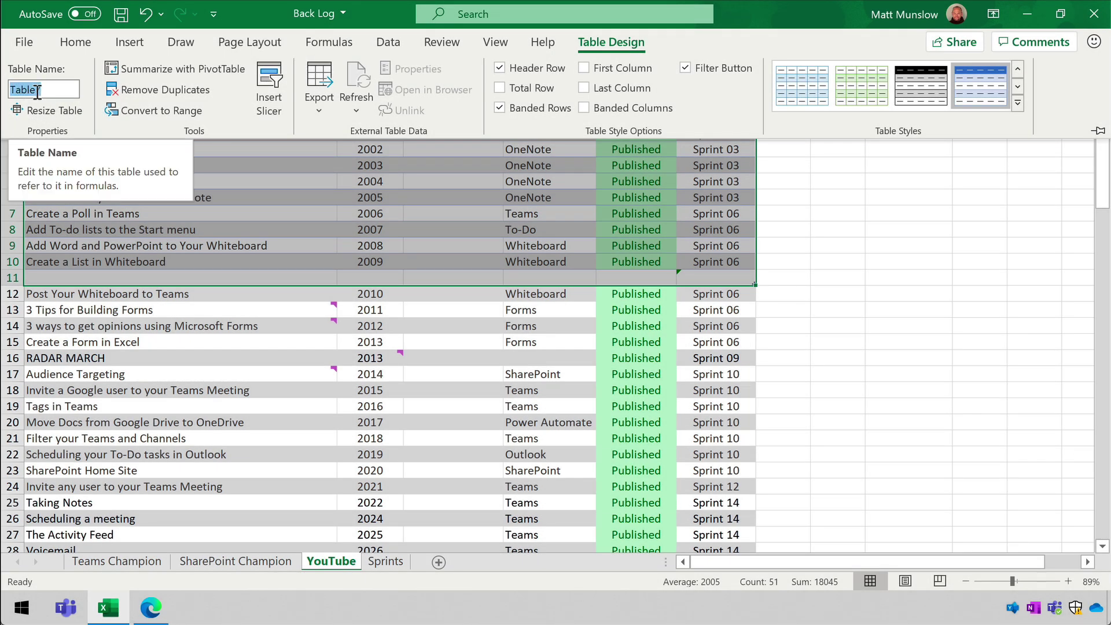
pyautogui.write('Lists_Import')
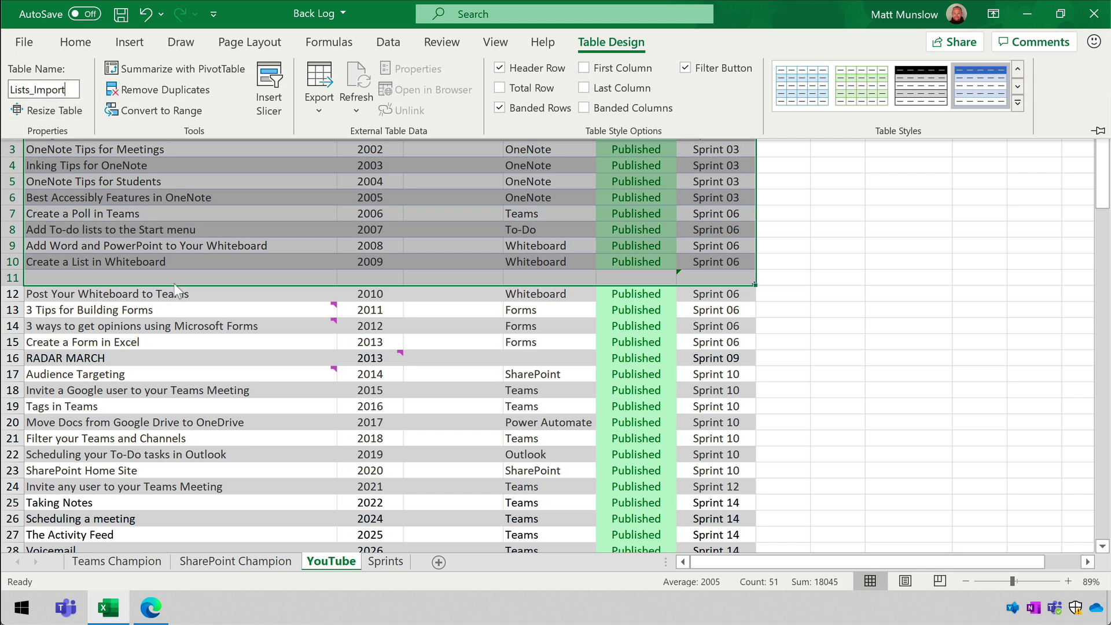
pyautogui.click(115, 20)
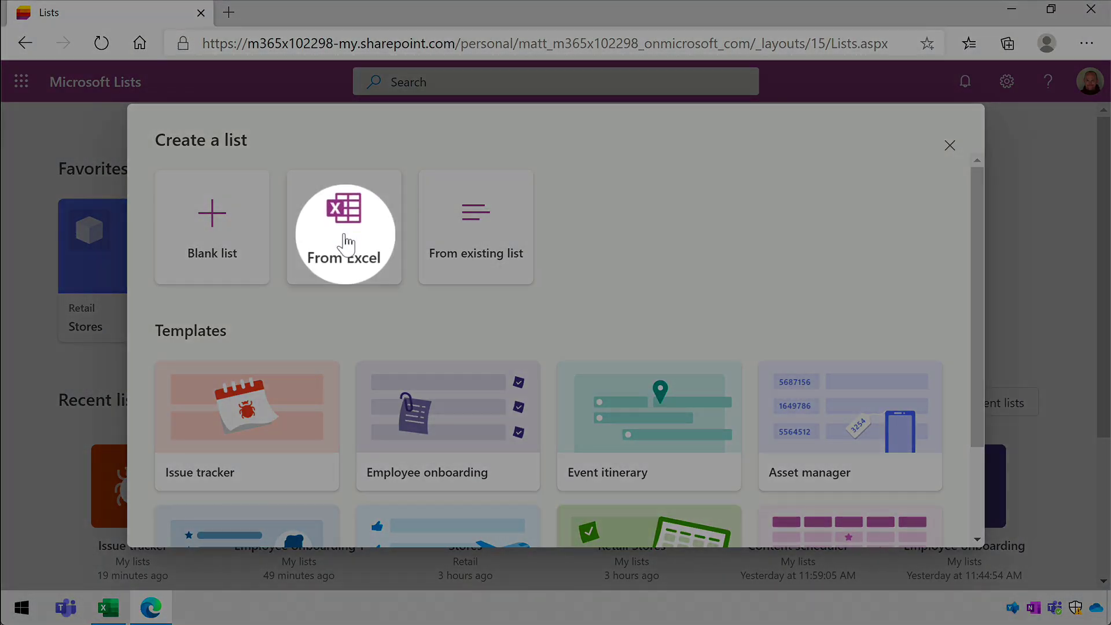
# Switch to Lists in Edge, upload the Back Log workbook from Downloads, and choose its Lists_Import table for the new list.
pyautogui.click(345, 237)
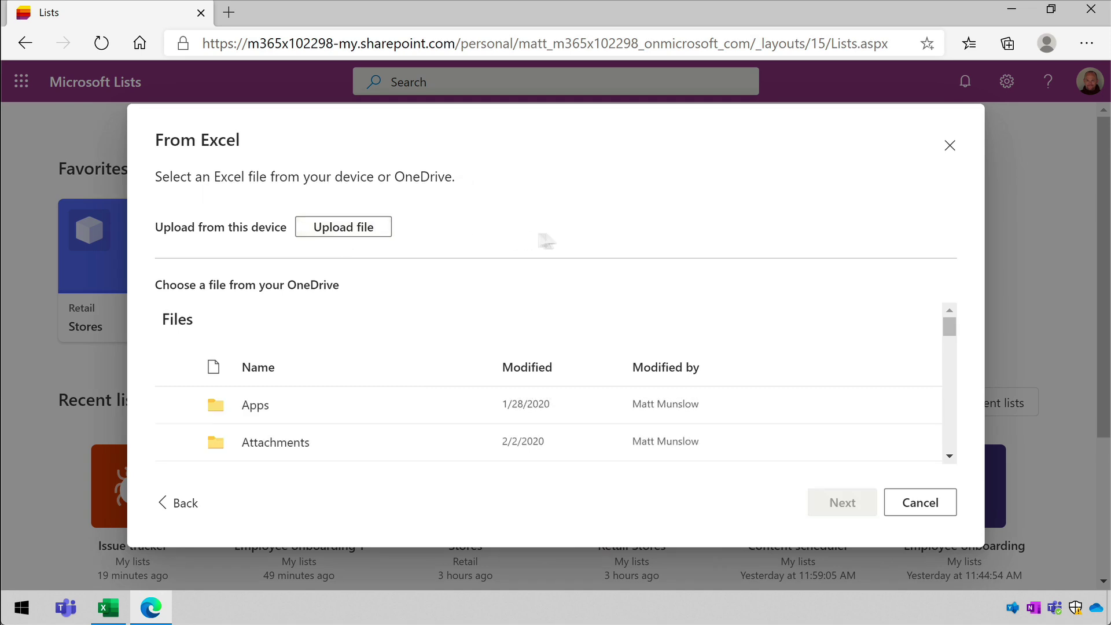
pyautogui.moveTo(947, 327)
pyautogui.mouseDown()
pyautogui.moveTo(942, 387)
pyautogui.moveTo(949, 321)
pyautogui.mouseUp()
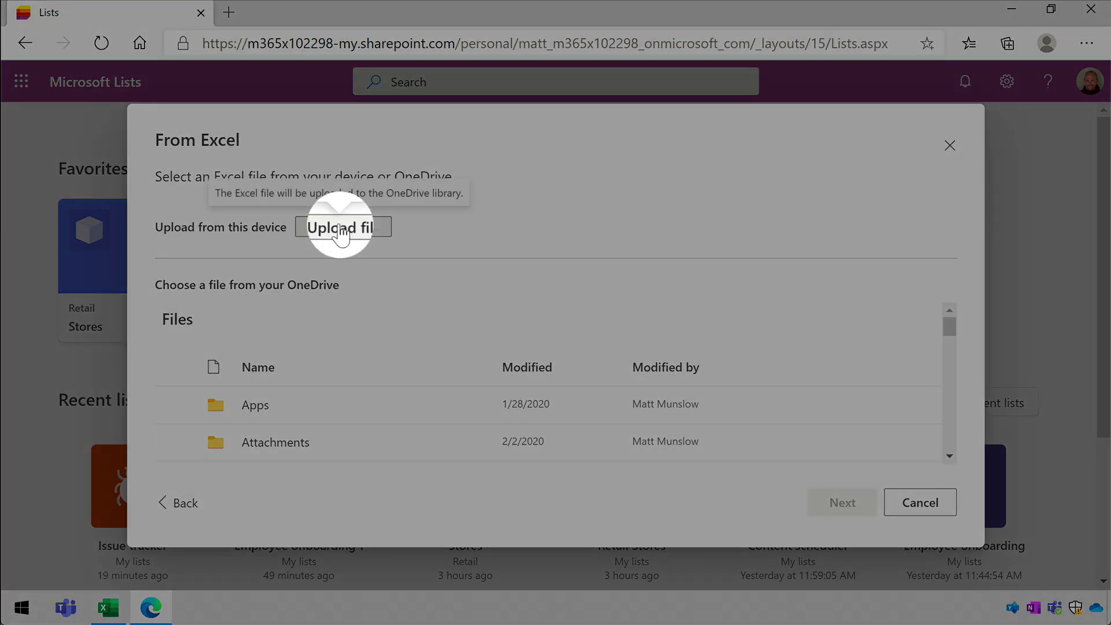
pyautogui.click(340, 229)
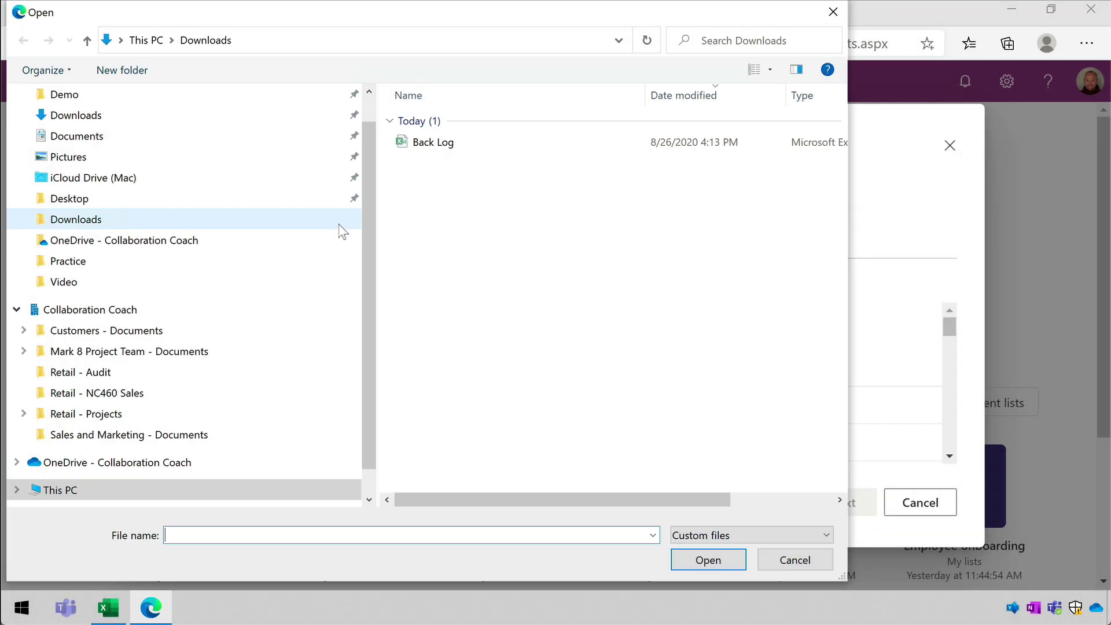
pyautogui.click(501, 143)
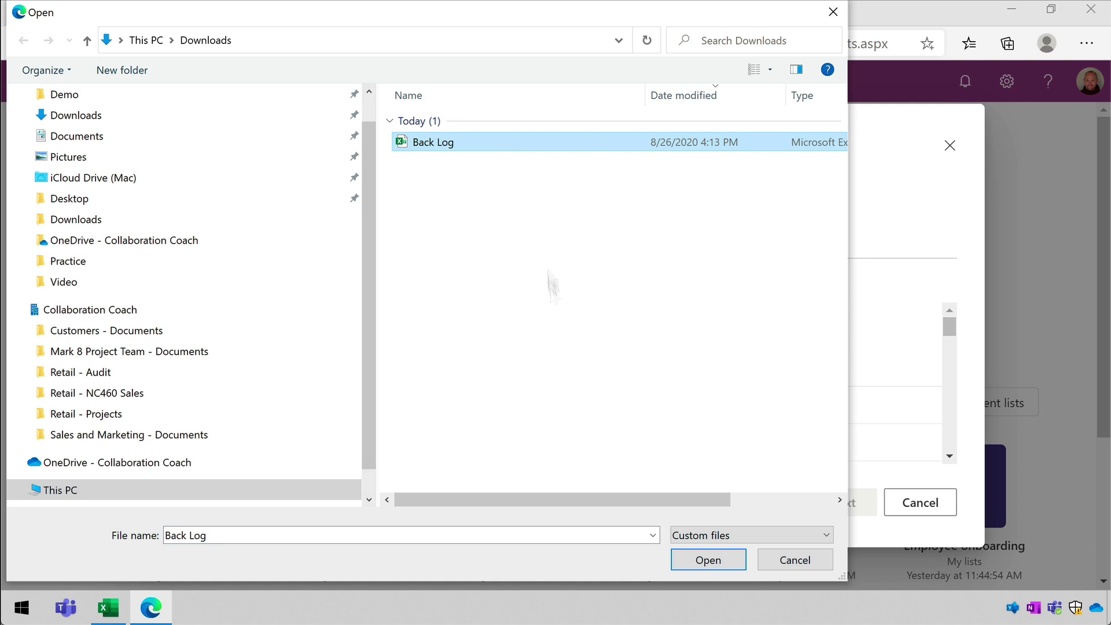
pyautogui.click(705, 561)
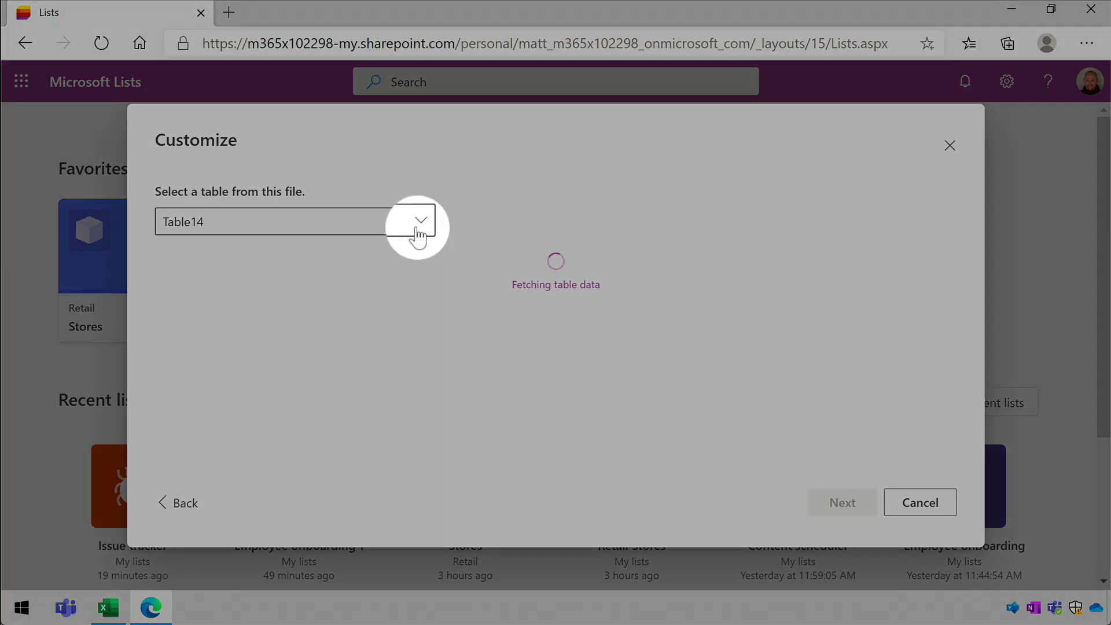
pyautogui.click(418, 231)
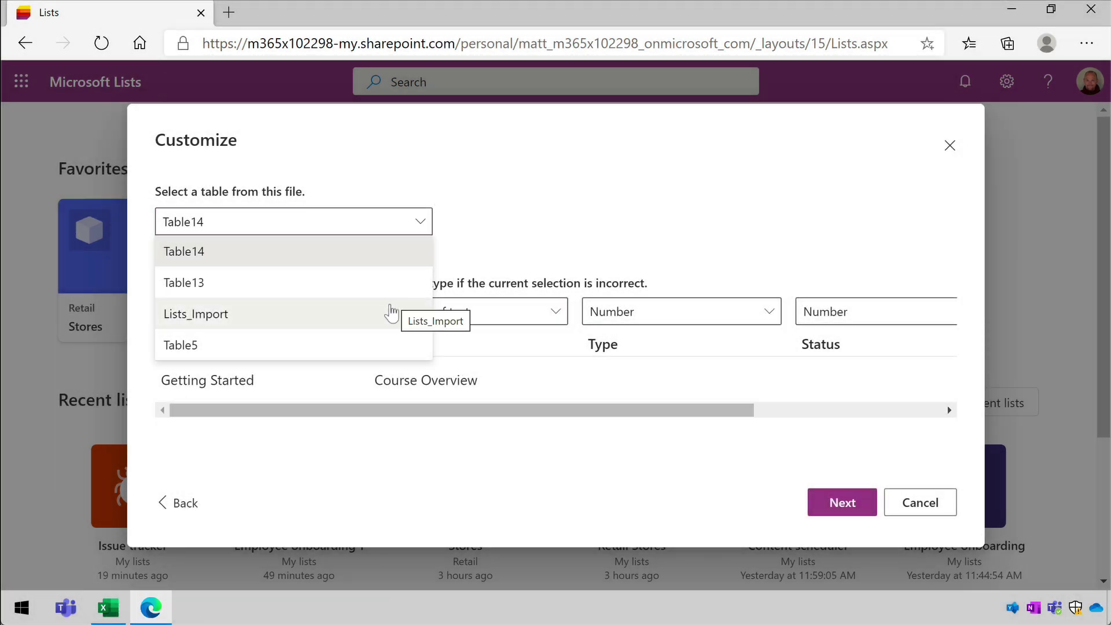
pyautogui.click(391, 312)
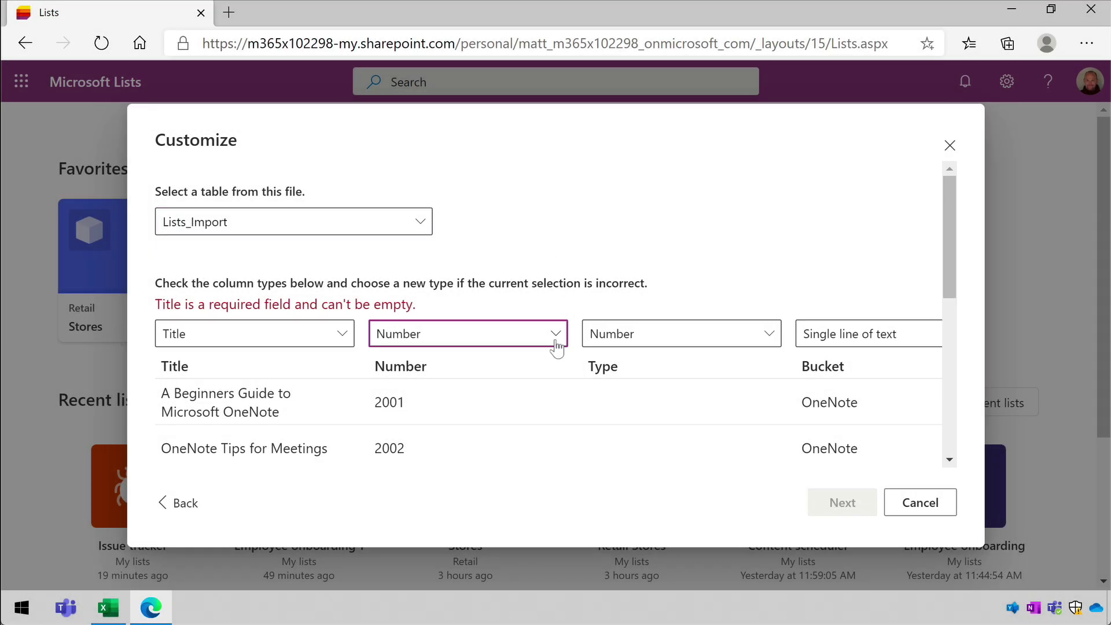
# Review the type choices for the Number and Type columns, and set the Bucket column to Multiple lines of text.
pyautogui.click(555, 340)
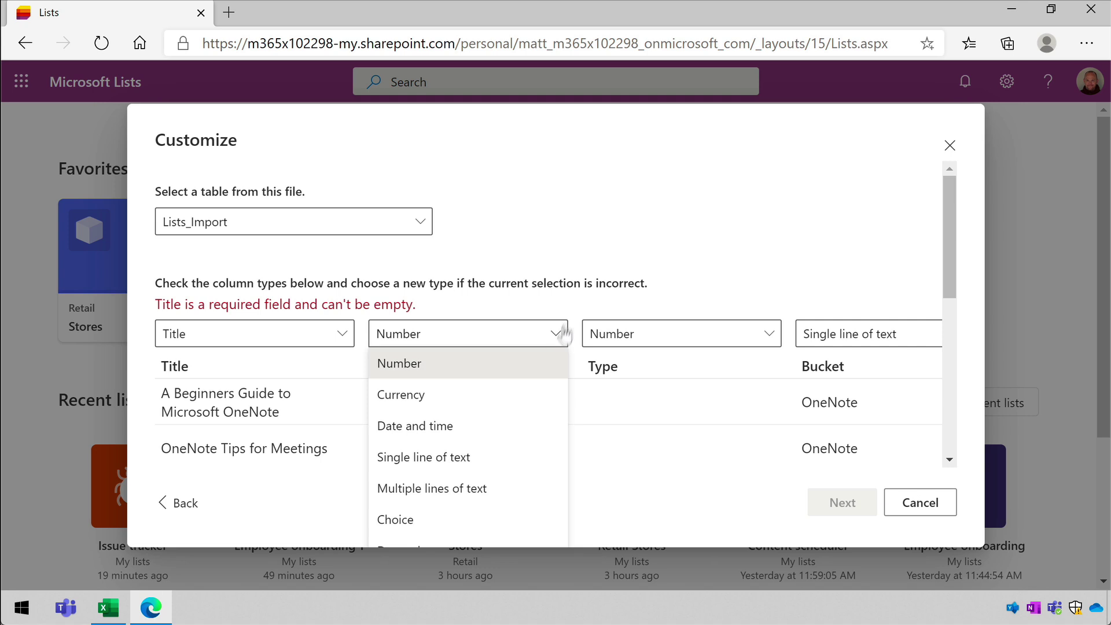
pyautogui.click(769, 339)
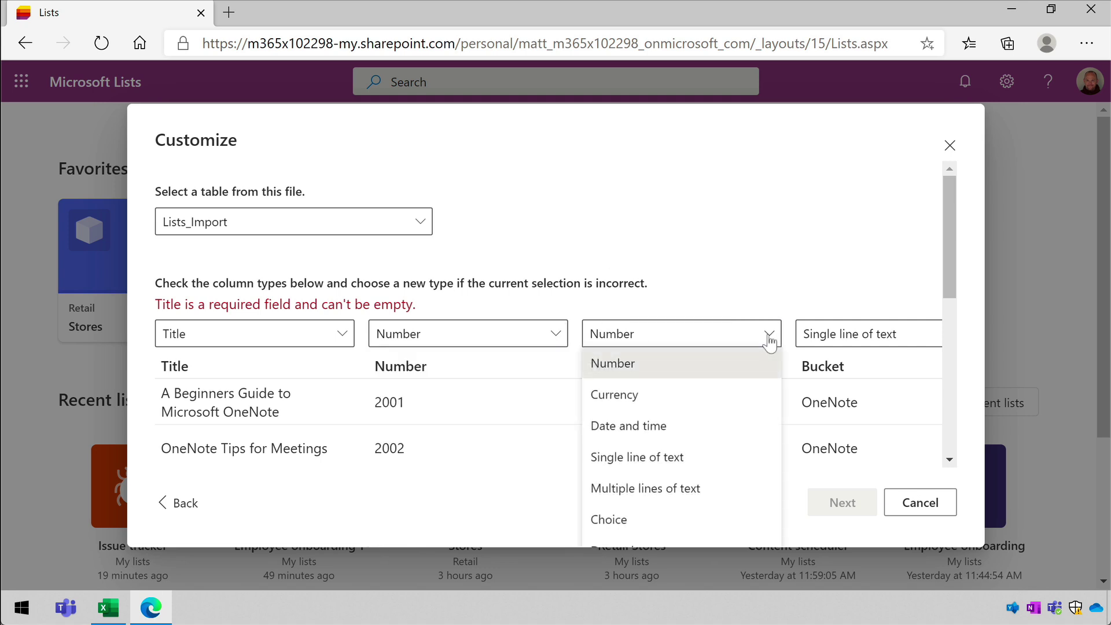
pyautogui.click(770, 266)
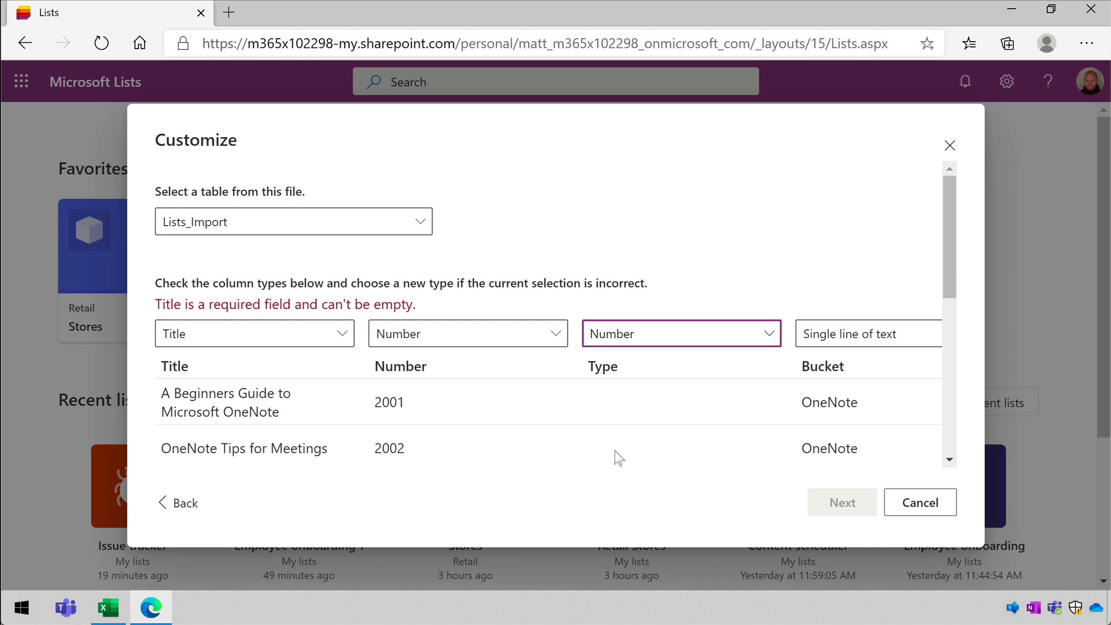
pyautogui.hscroll(5, 734, 400)
pyautogui.hscroll(-2, 734, 398)
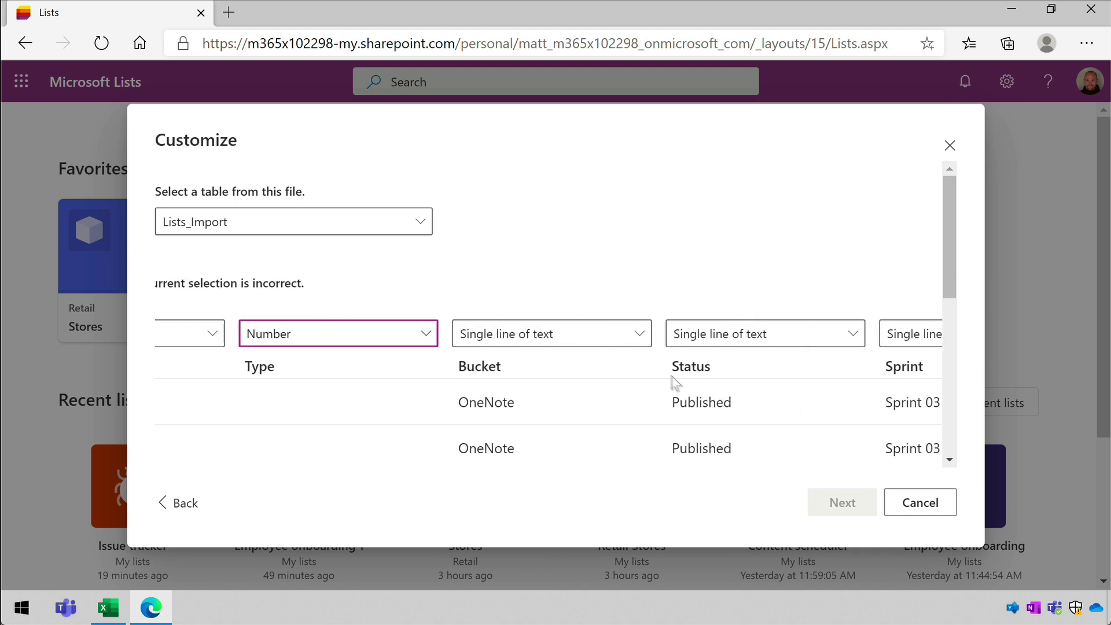
pyautogui.click(642, 341)
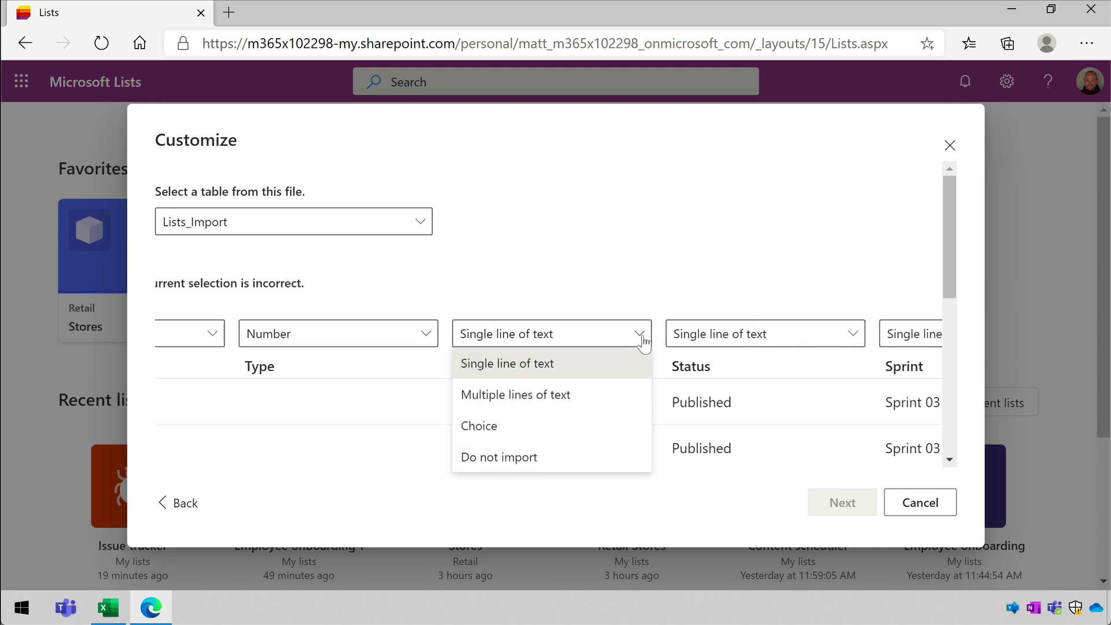
pyautogui.click(567, 400)
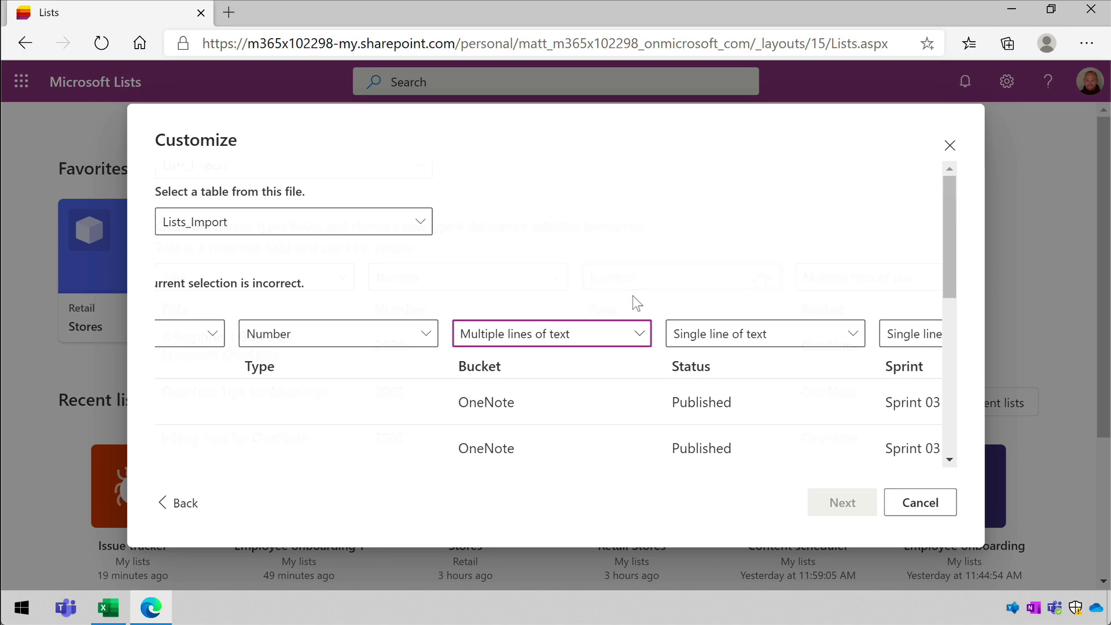
# Set the empty Type column to Do not import.
pyautogui.scroll(-1, 694, 289)
pyautogui.click(758, 276)
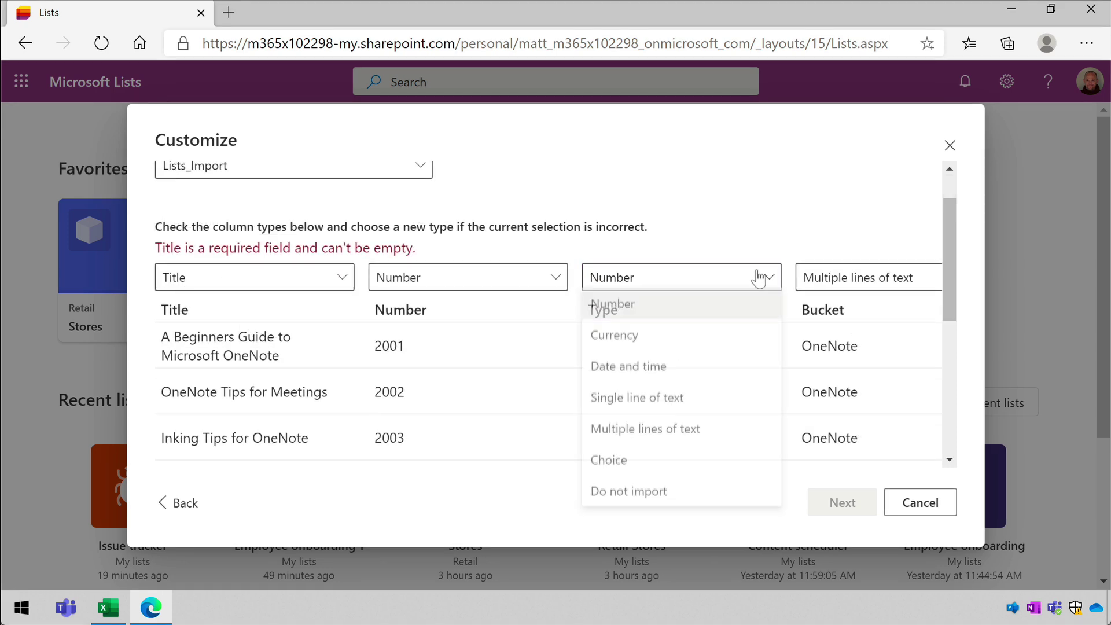
pyautogui.click(653, 496)
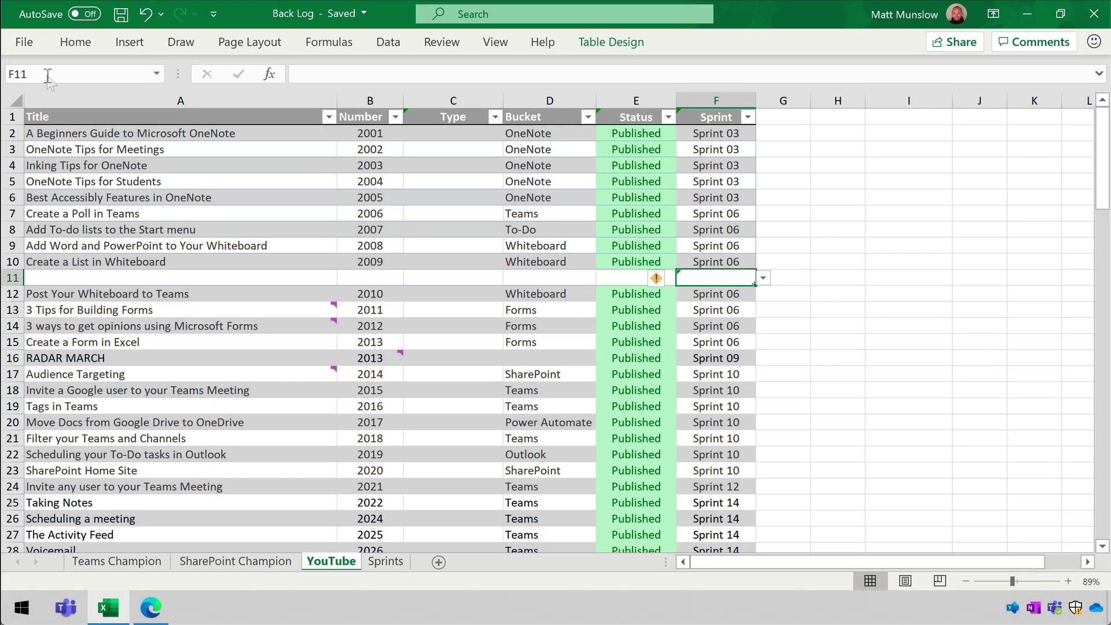
# In the Back Log workbook, select the Lists_Import table, delete its empty row 11, and save the workbook.
pyautogui.click(156, 73)
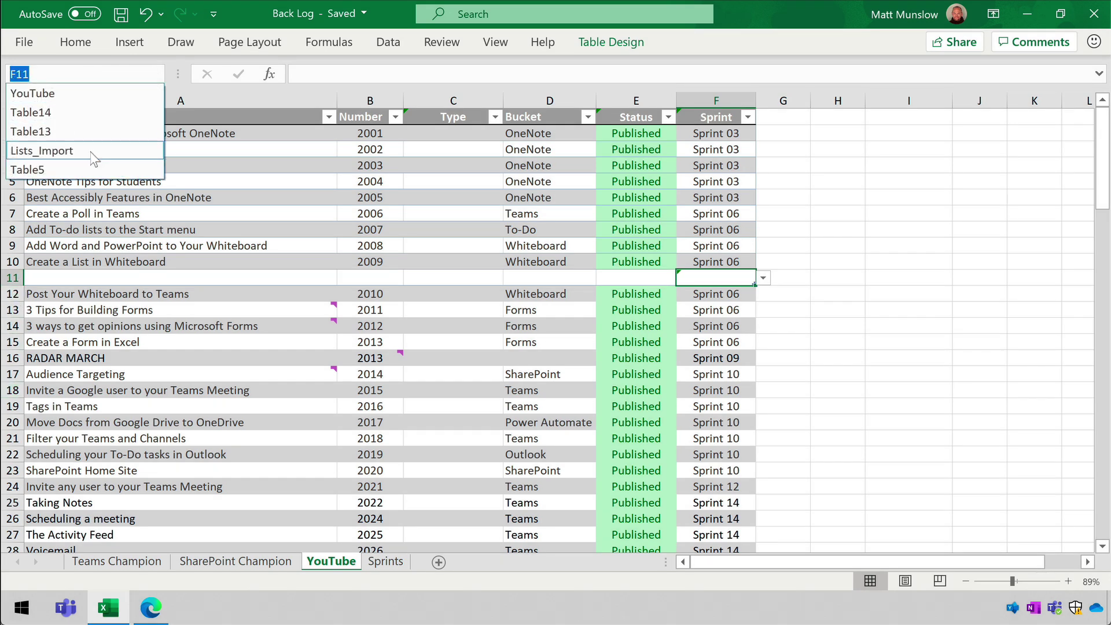
pyautogui.click(95, 151)
pyautogui.click(13, 280)
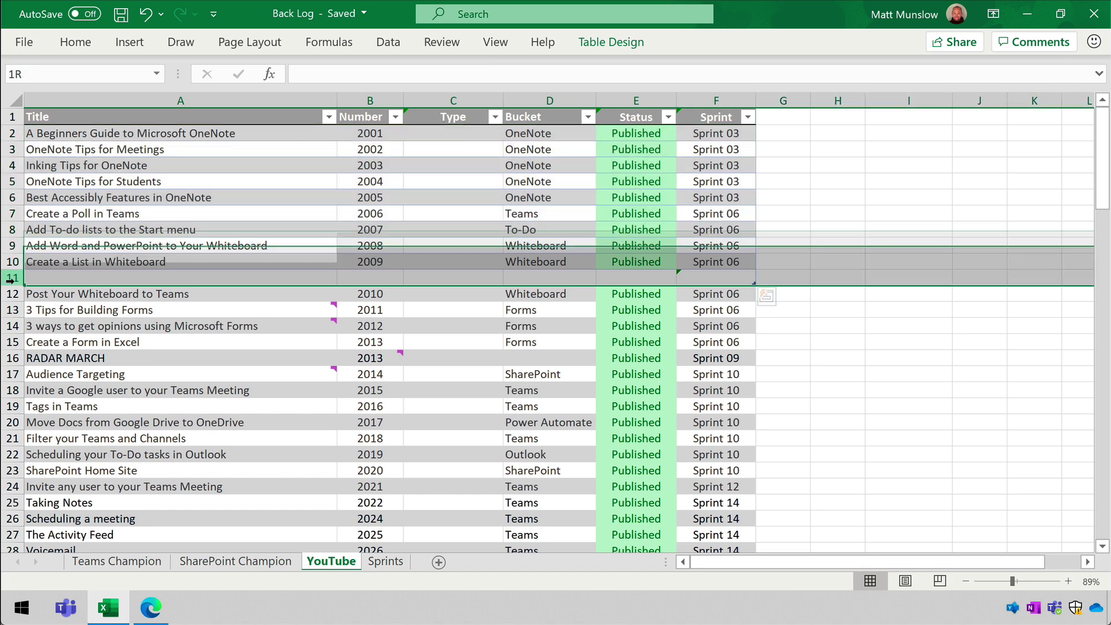
pyautogui.rightClick(13, 280)
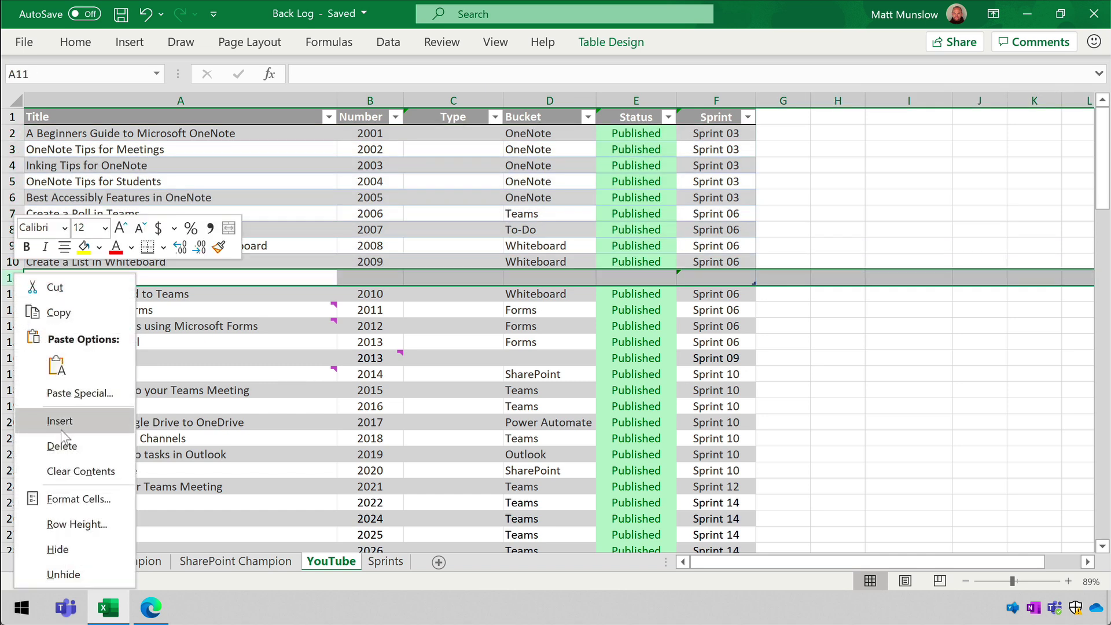
pyautogui.click(66, 446)
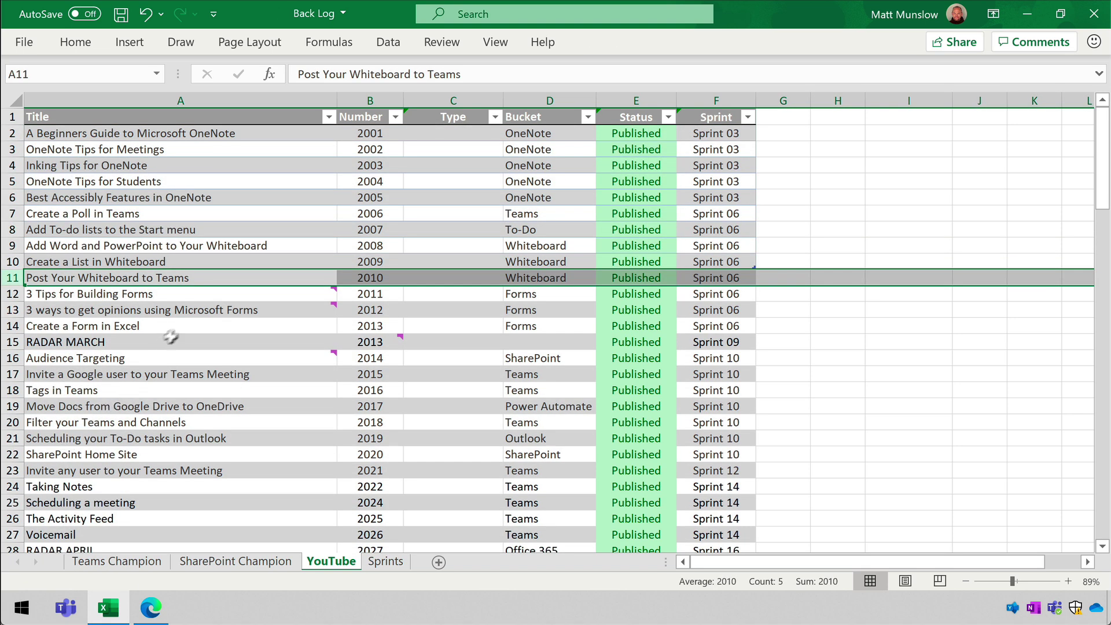
pyautogui.click(120, 19)
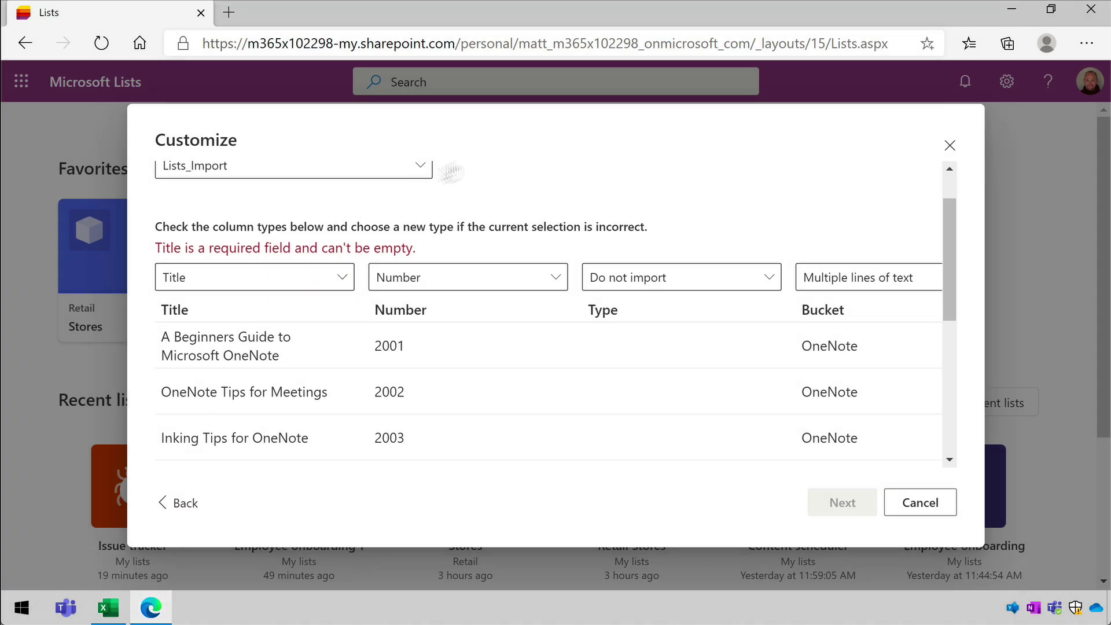
# Abandon the open import in Lists, start a new list from the Back Log workbook in Downloads, and choose its Lists_Import table.
pyautogui.click(949, 145)
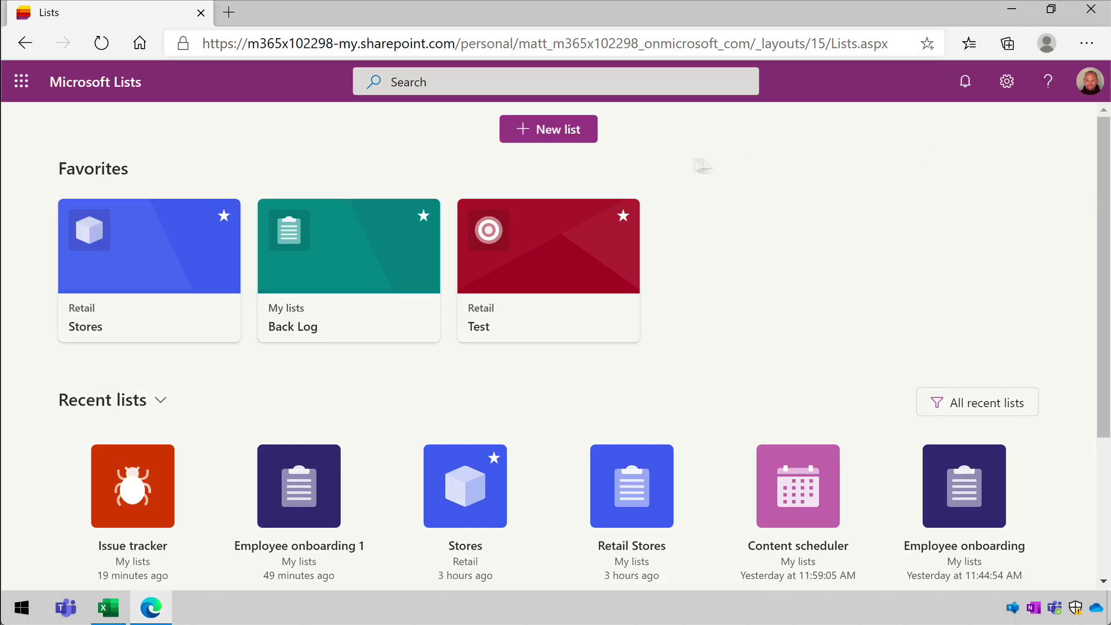
pyautogui.click(578, 137)
pyautogui.click(377, 250)
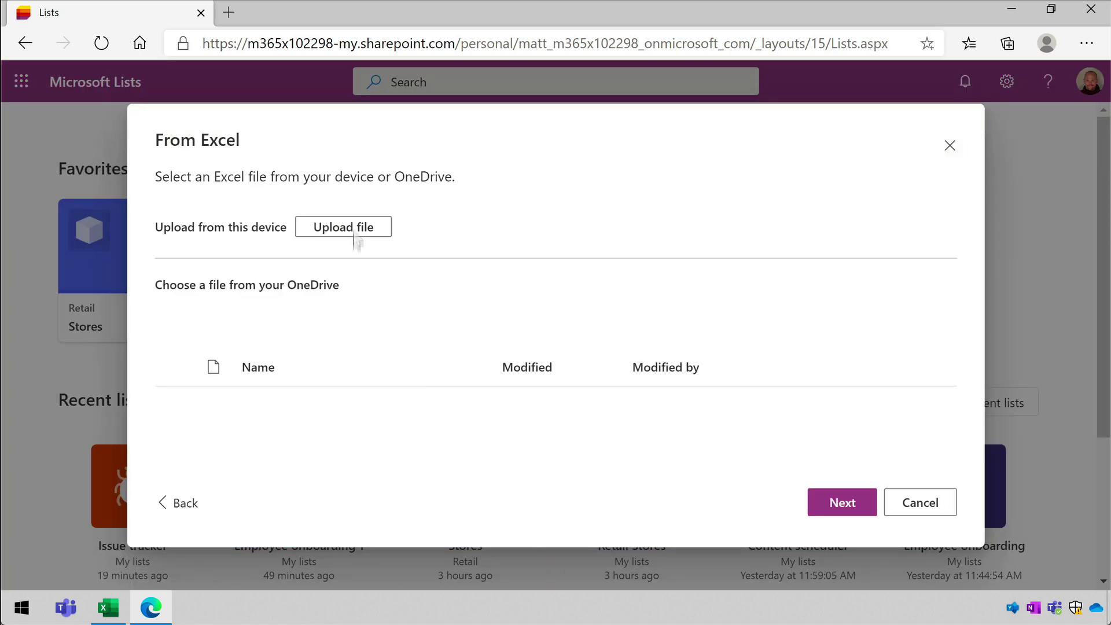
pyautogui.click(343, 227)
pyautogui.click(501, 144)
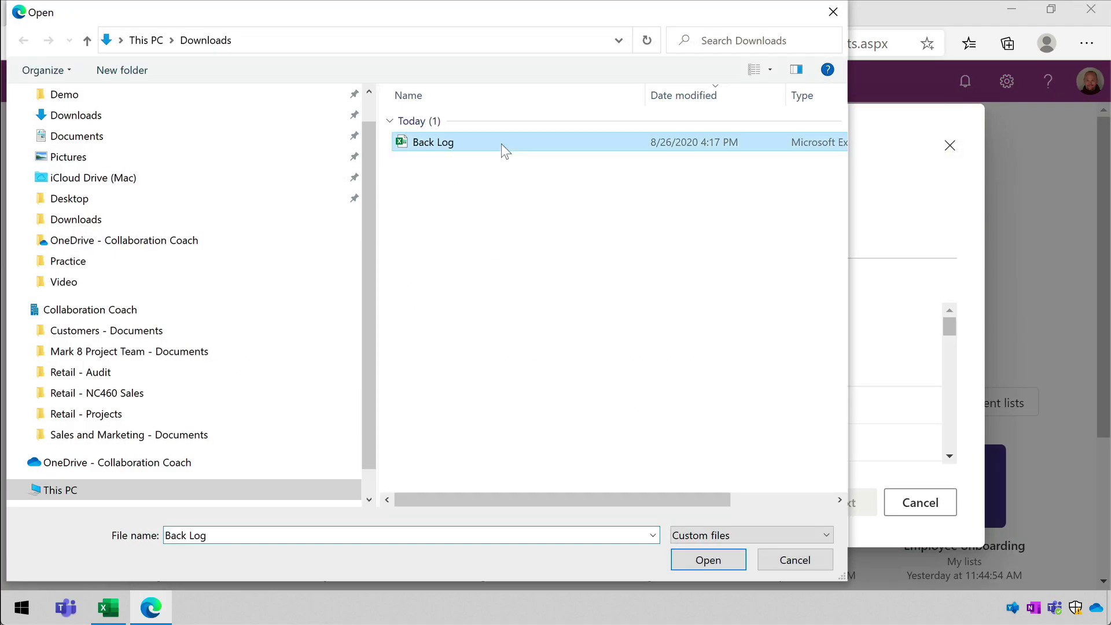
pyautogui.doubleClick(501, 144)
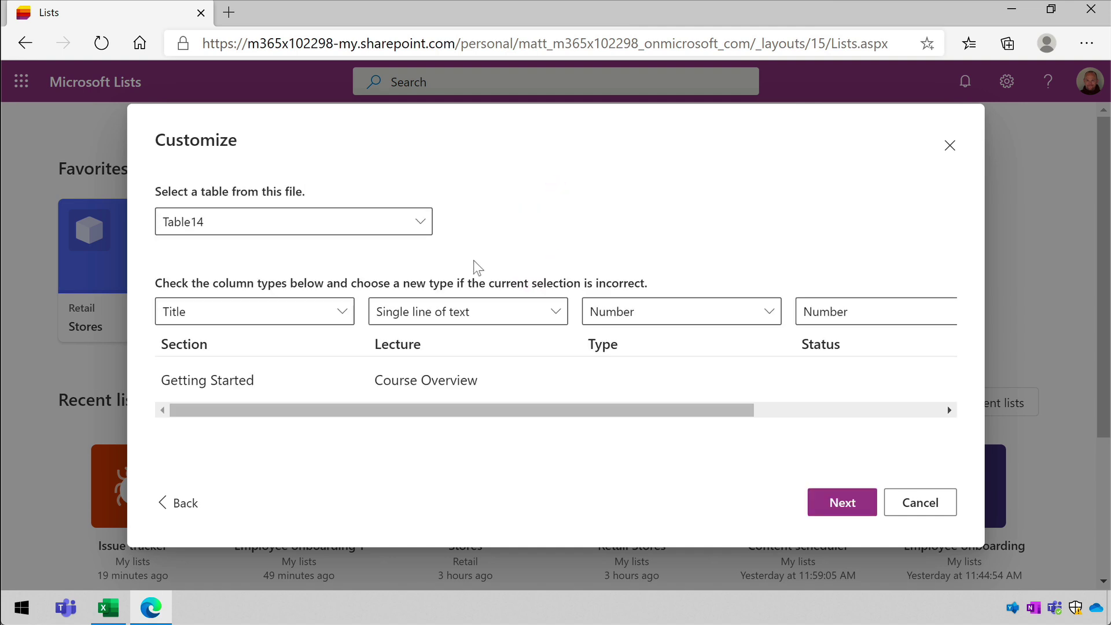
pyautogui.click(386, 231)
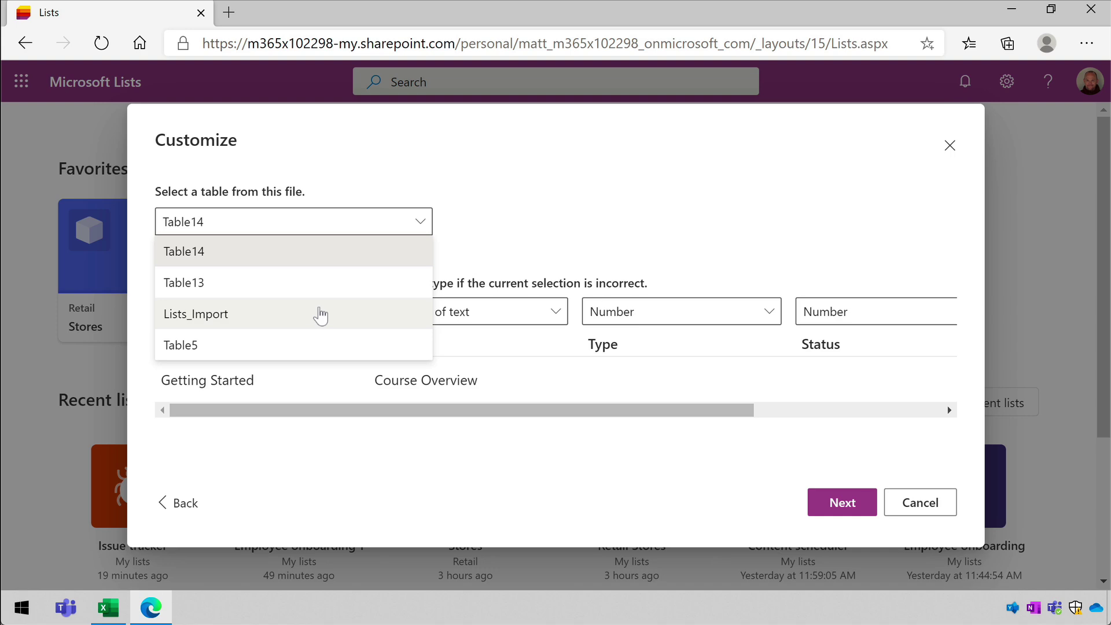
pyautogui.click(320, 314)
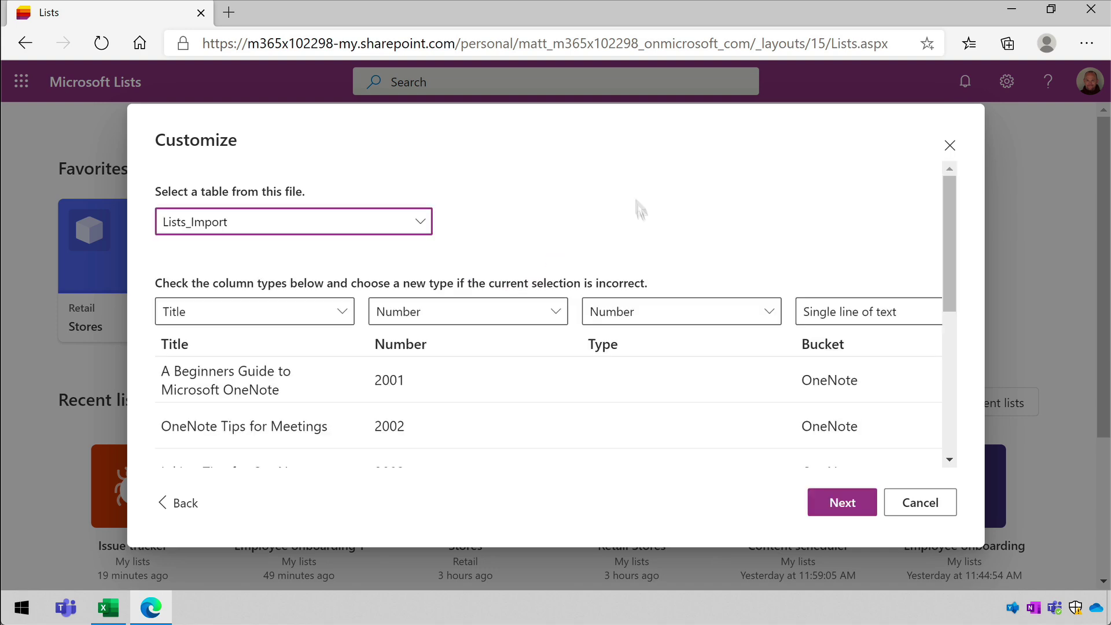
# Accept the column types, name the list My Back Log, and give it the green color and airplane icon.
pyautogui.click(831, 501)
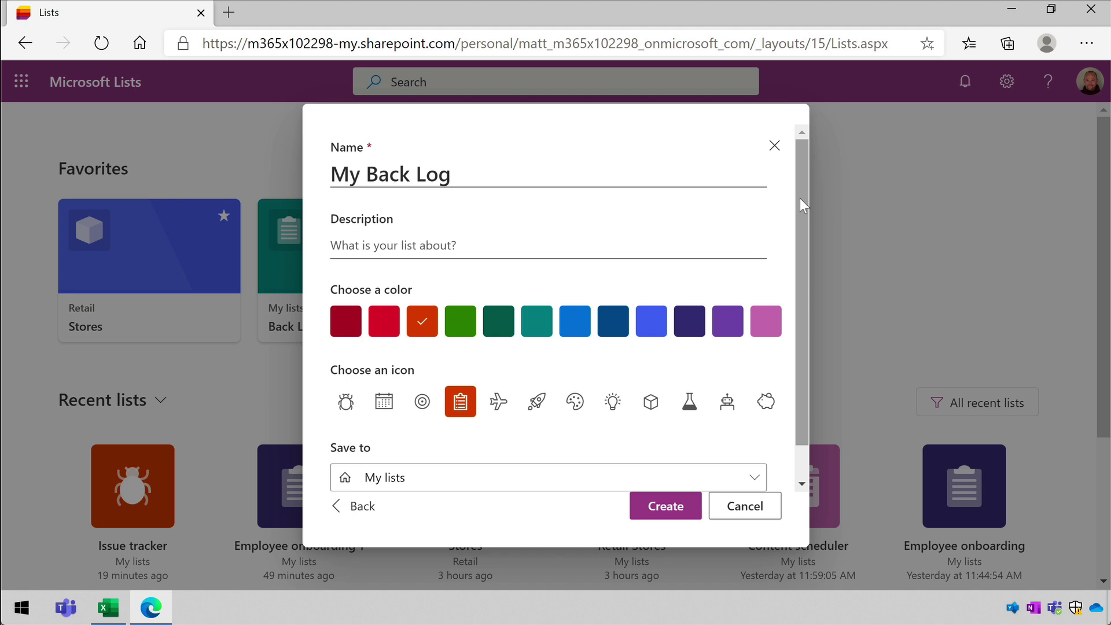
pyautogui.click(460, 321)
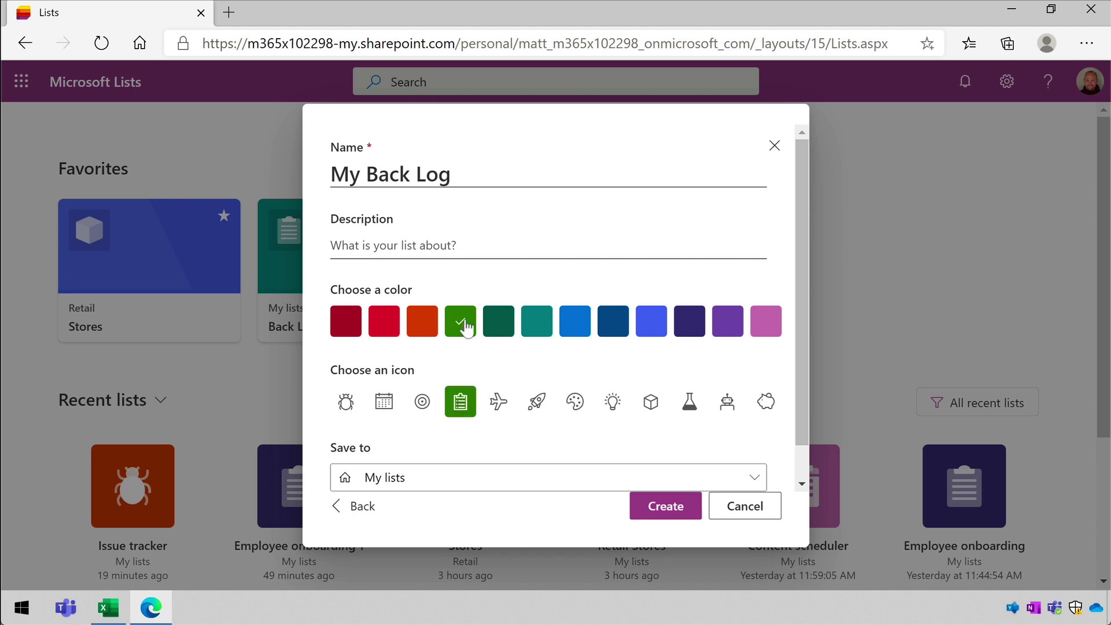
pyautogui.click(497, 403)
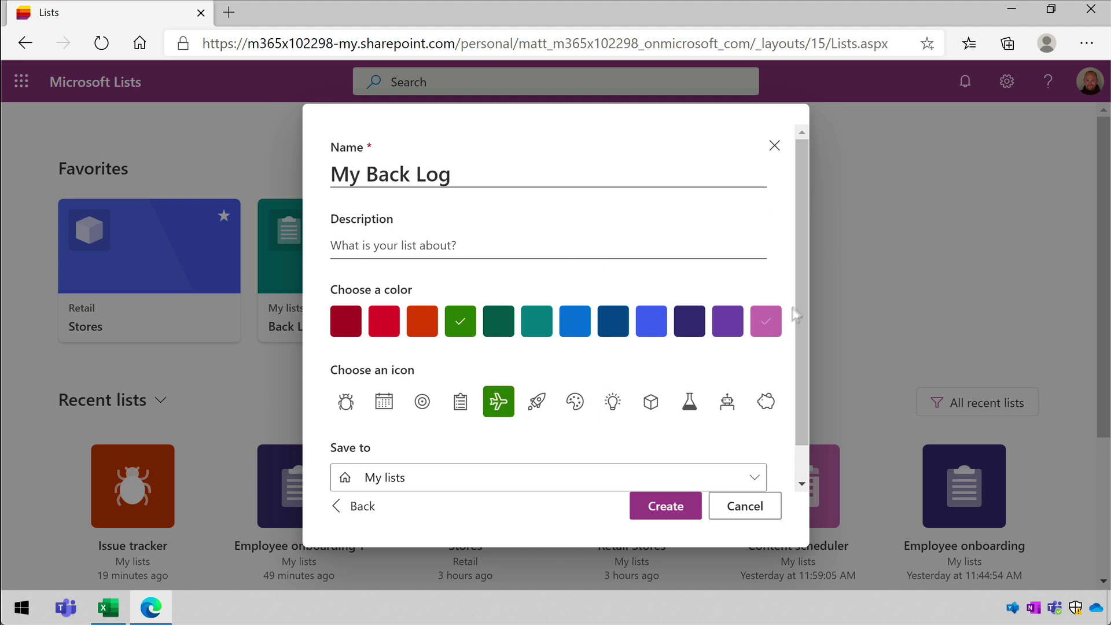
# Review the available save locations, keep My lists as the destination, and create the list.
pyautogui.scroll(-1, 804, 262)
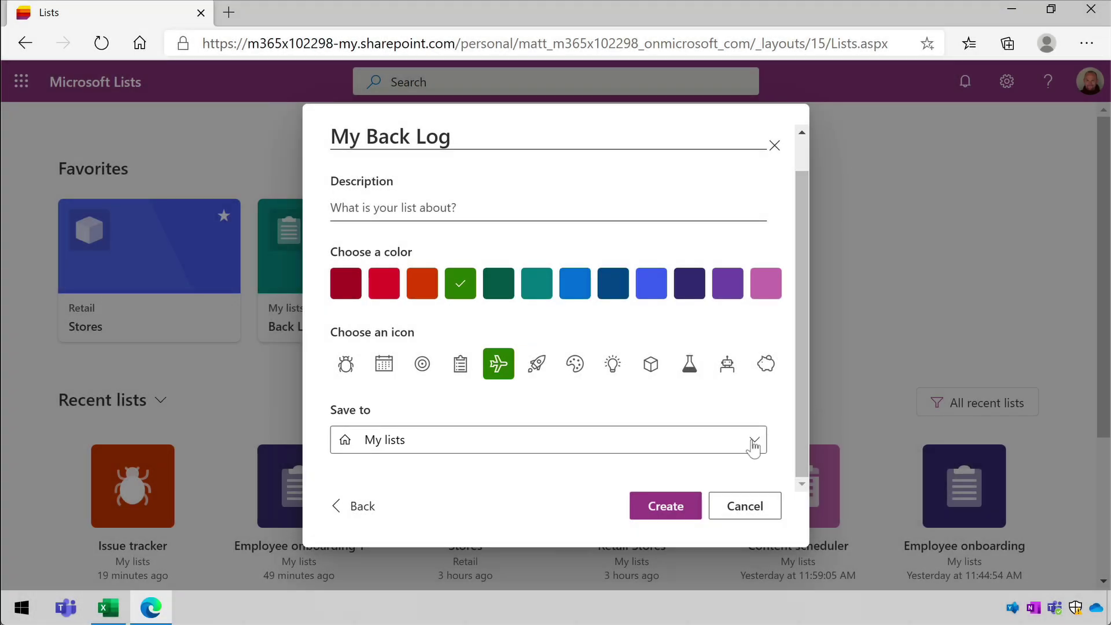
pyautogui.click(753, 441)
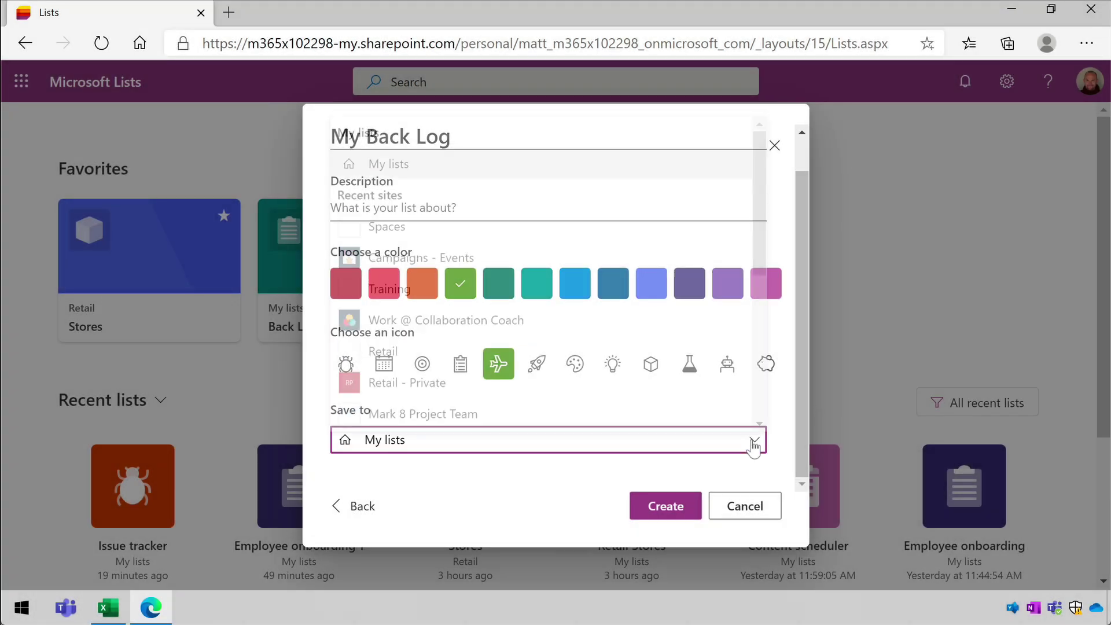
pyautogui.moveTo(761, 217); pyautogui.dragTo(735, 183)
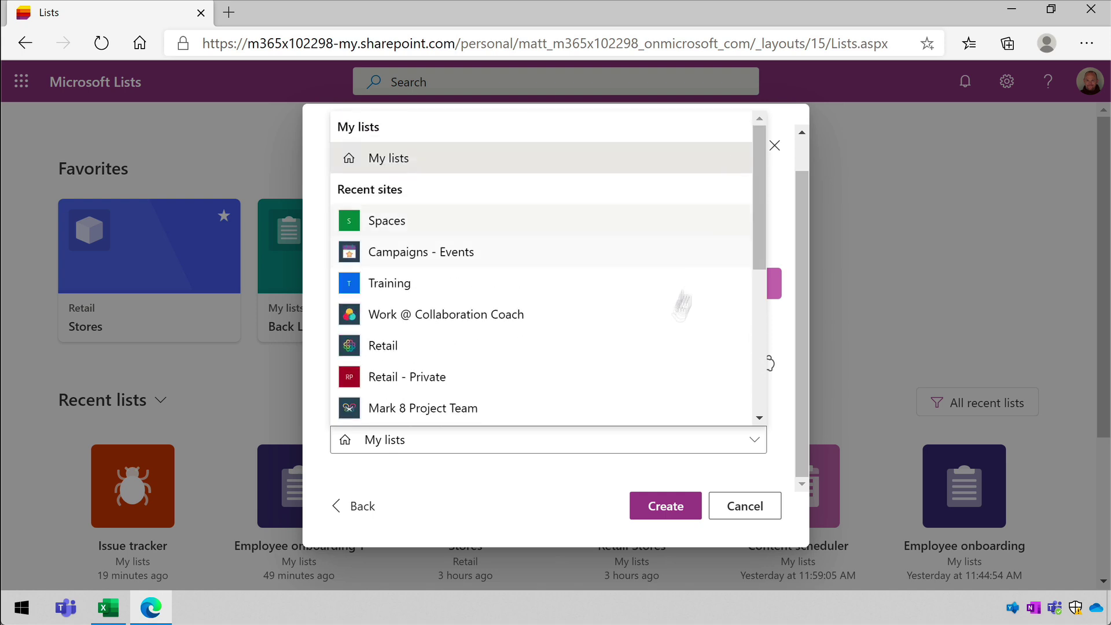
pyautogui.click(598, 469)
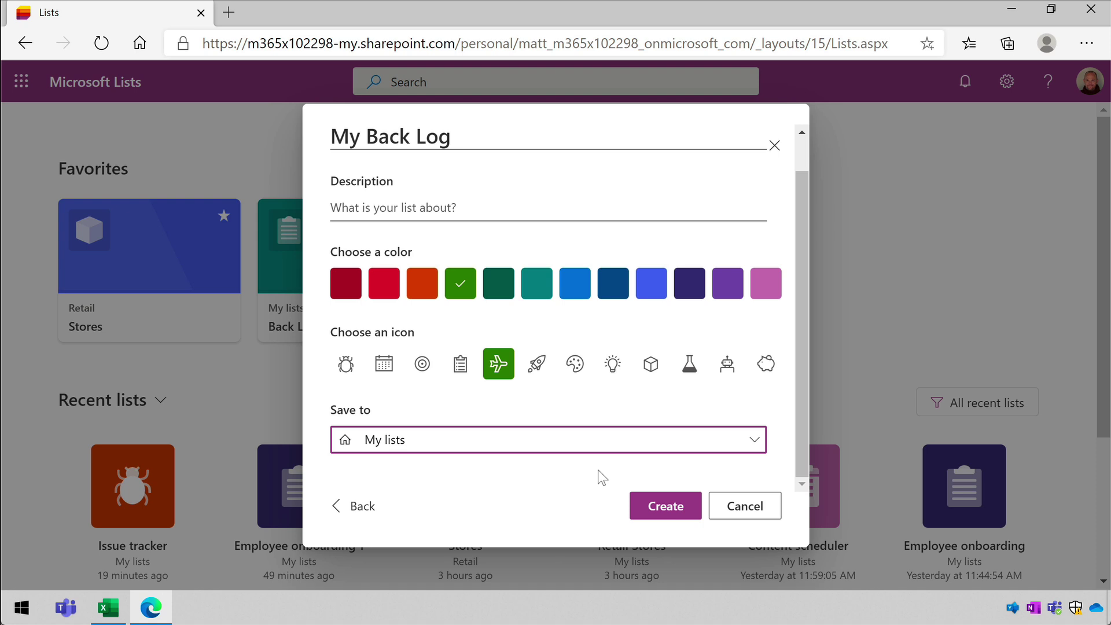
pyautogui.click(666, 507)
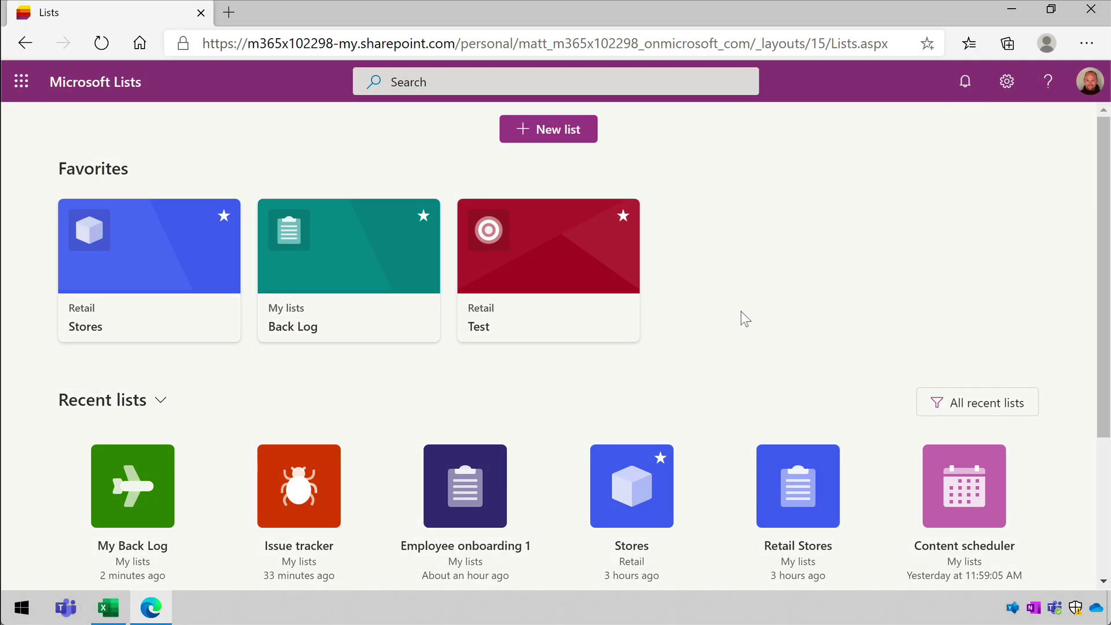
# Start another new list and preview the Issue tracker, Employee onboarding, Event itinerary and Asset manager templates.
pyautogui.click(567, 139)
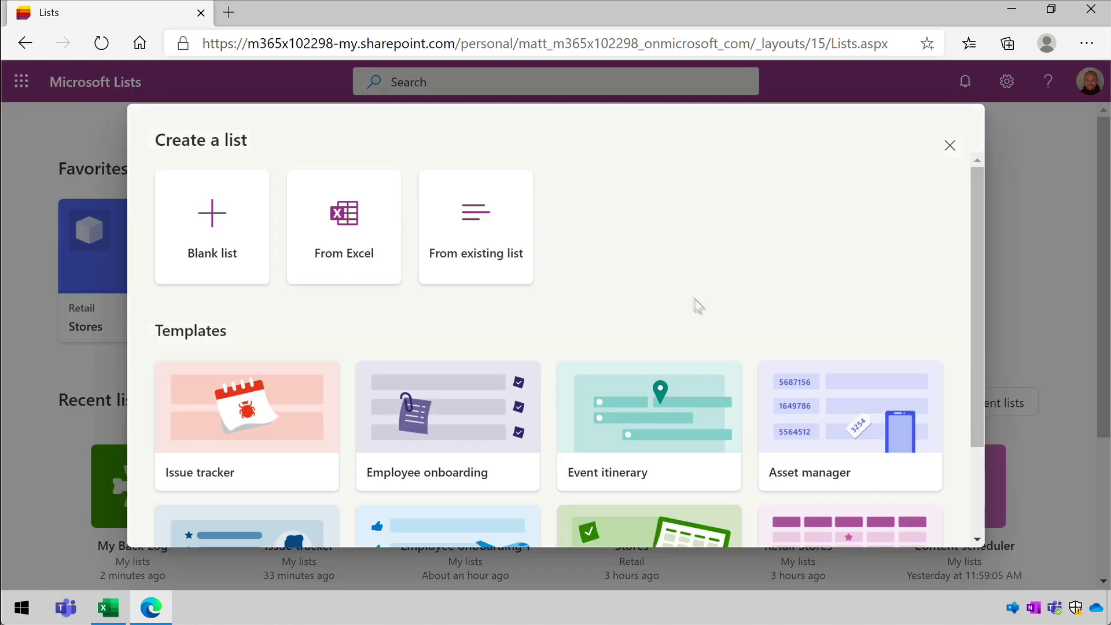
pyautogui.scroll(-3, 702, 310)
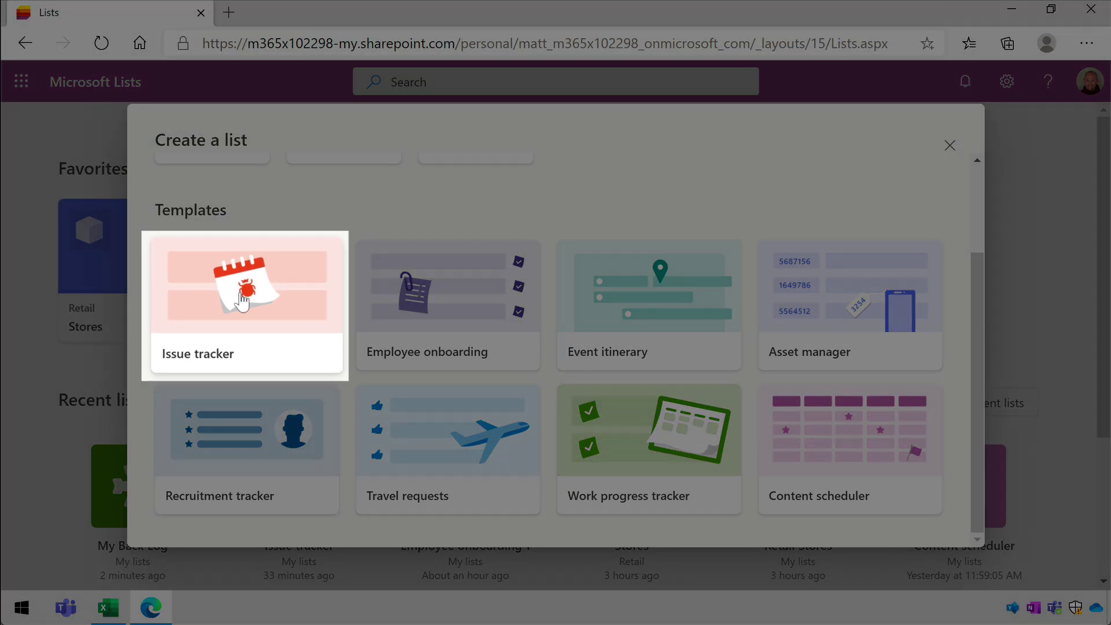
pyautogui.click(242, 301)
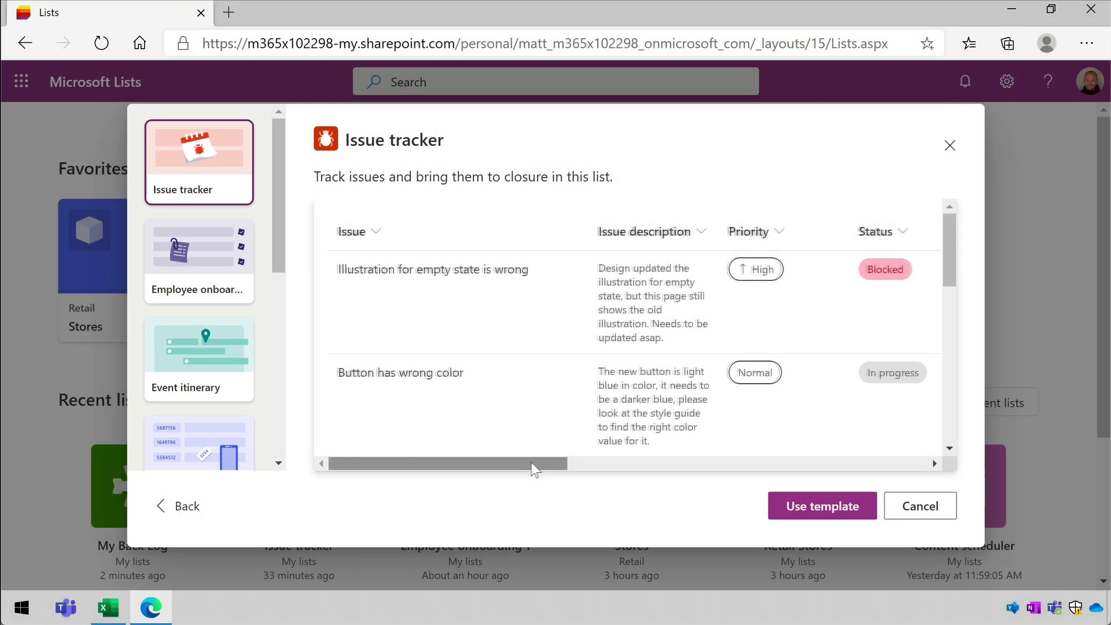
pyautogui.moveTo(537, 463); pyautogui.dragTo(449, 484)
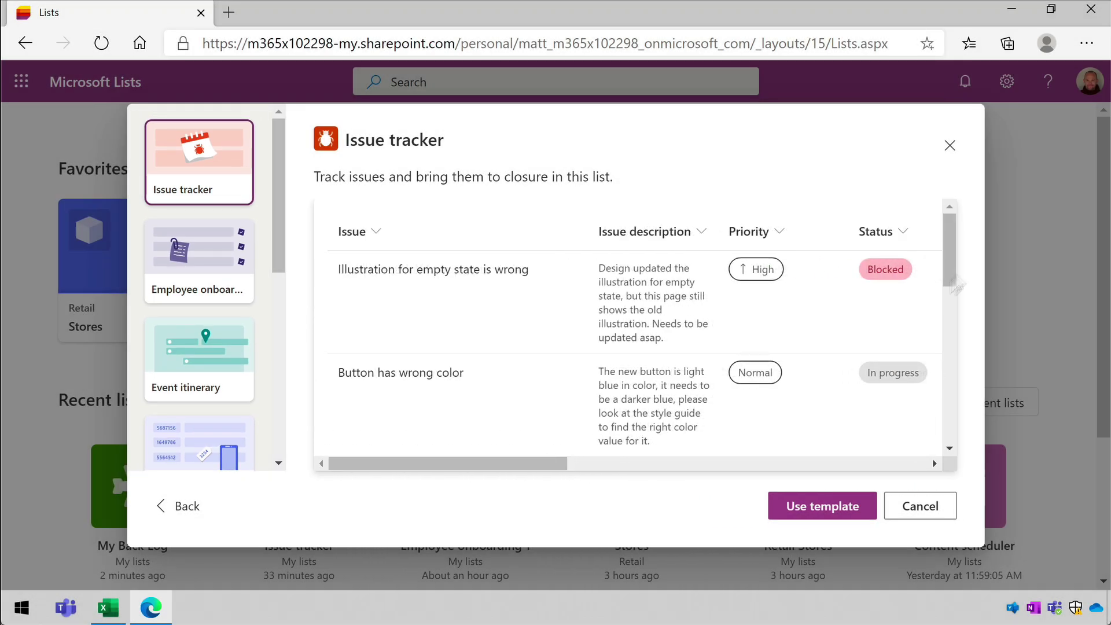
pyautogui.moveTo(947, 238)
pyautogui.mouseDown()
pyautogui.moveTo(945, 367)
pyautogui.moveTo(947, 228)
pyautogui.mouseUp()
pyautogui.click(212, 259)
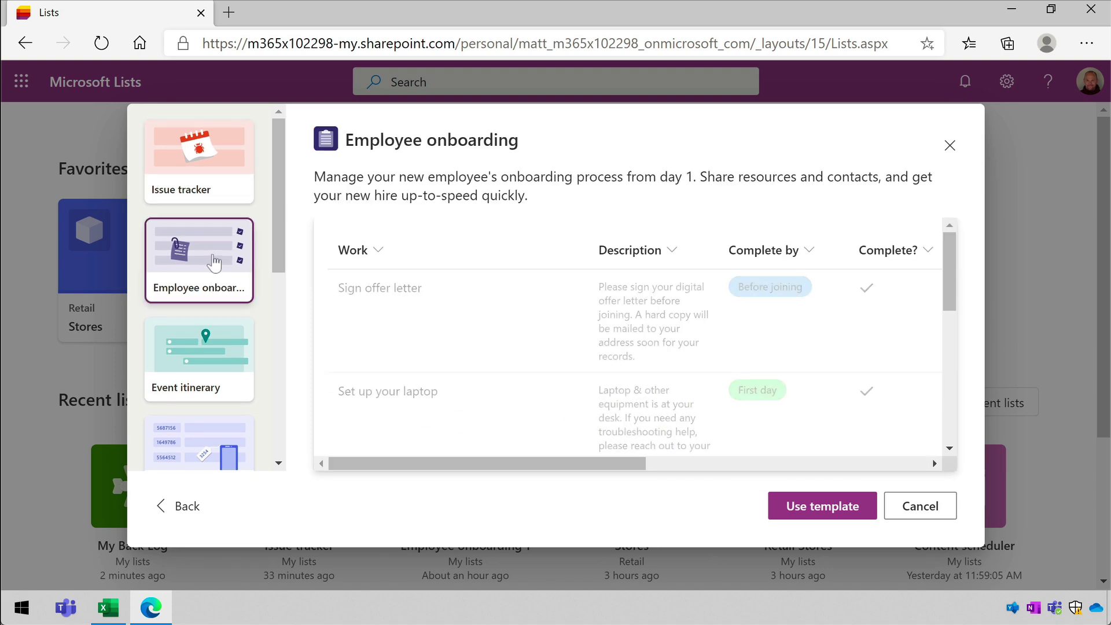
pyautogui.click(188, 373)
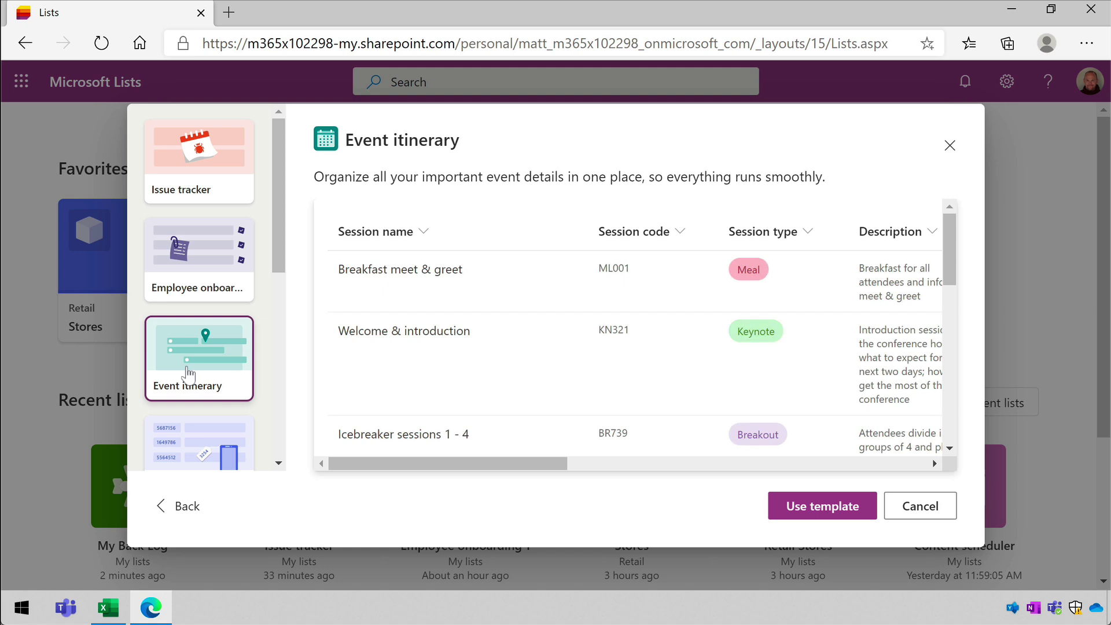
pyautogui.click(185, 453)
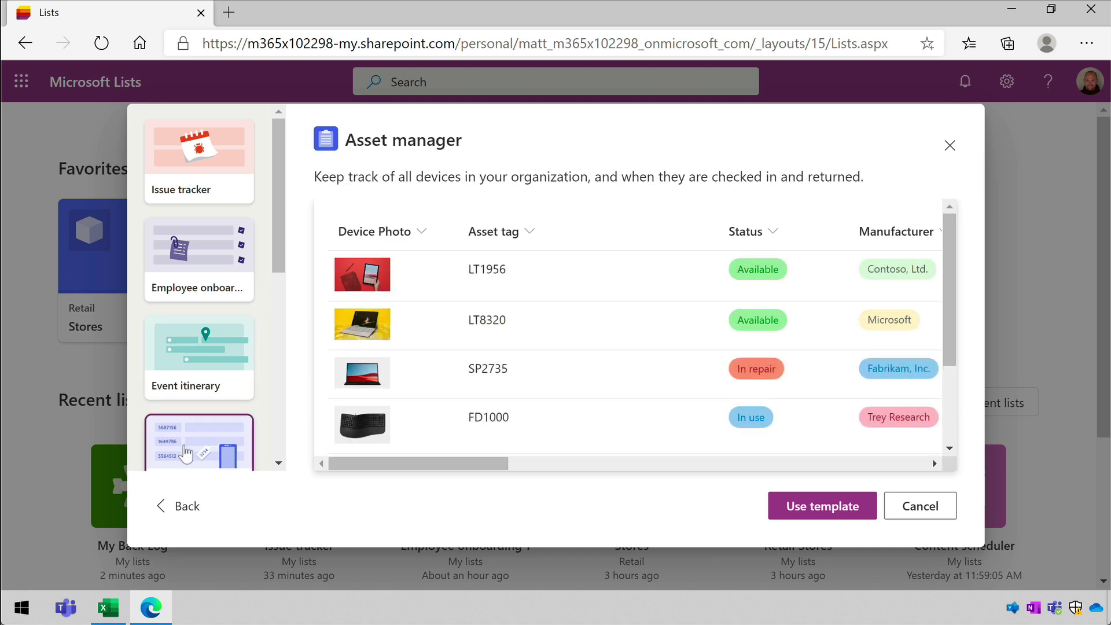
# Create a list from the Issue tracker template, named My Issue tracker, with the green color and clipboard icon.
pyautogui.click(197, 179)
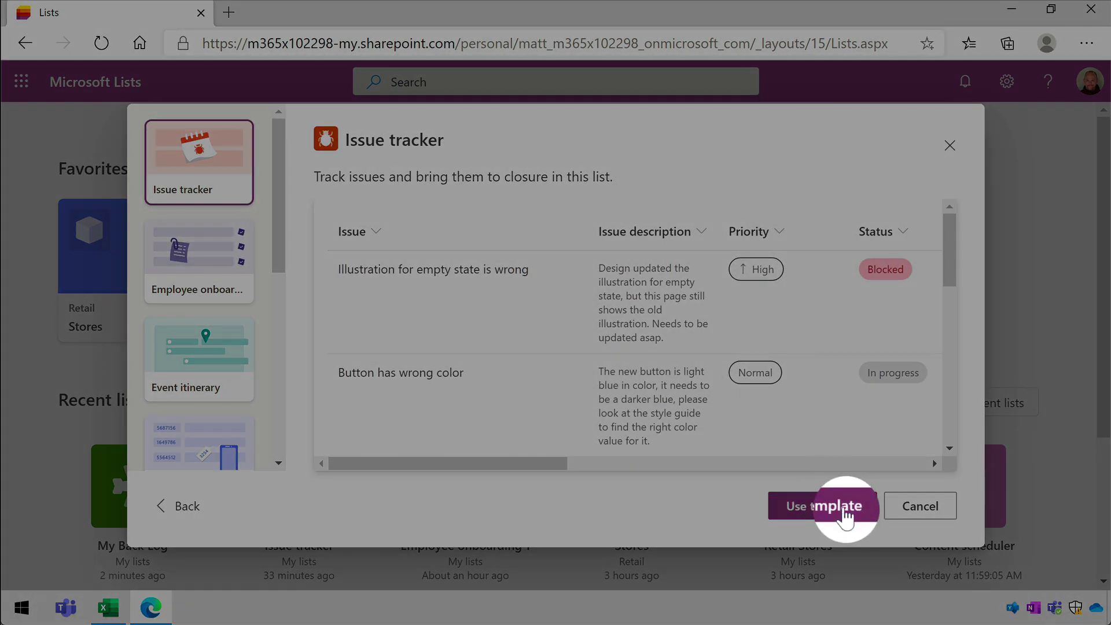
pyautogui.click(782, 509)
pyautogui.click(449, 175)
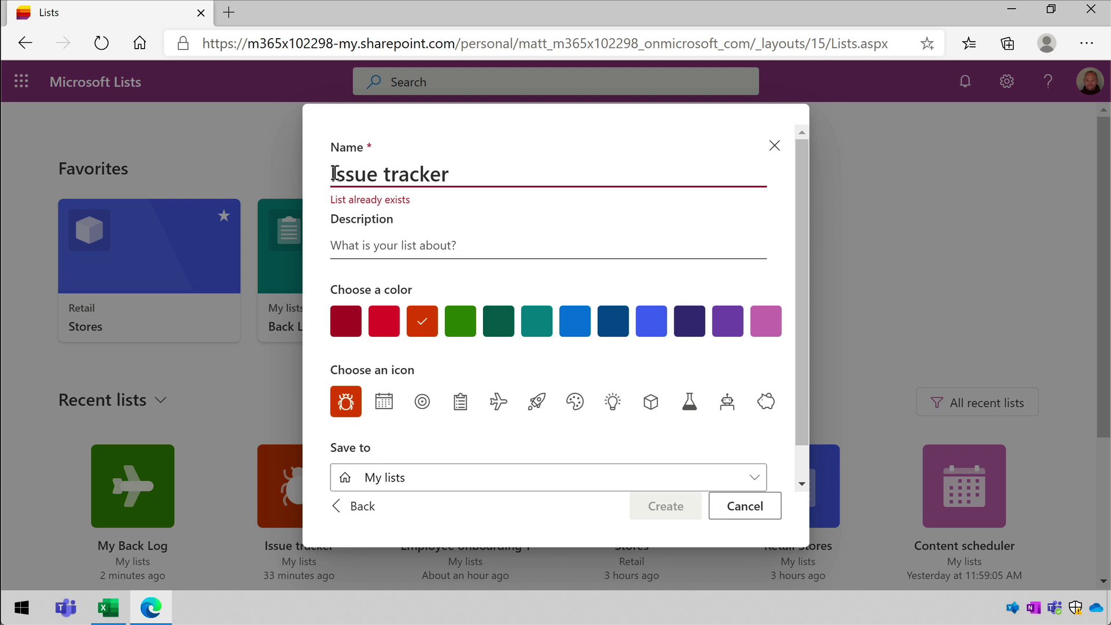
pyautogui.write('My')
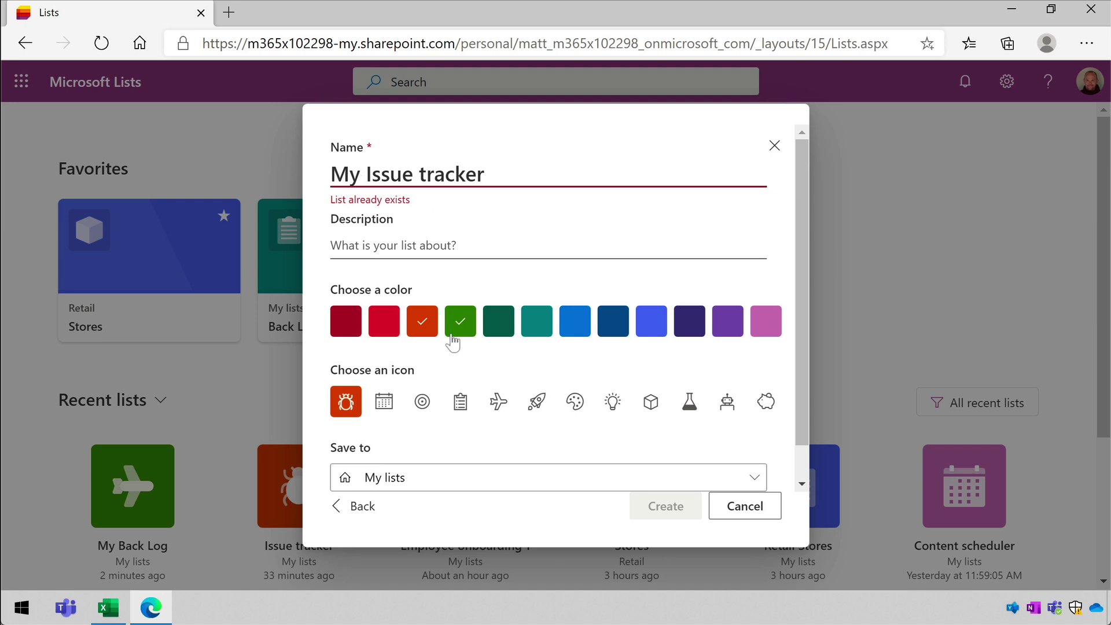
pyautogui.click(454, 330)
pyautogui.click(460, 402)
pyautogui.click(665, 509)
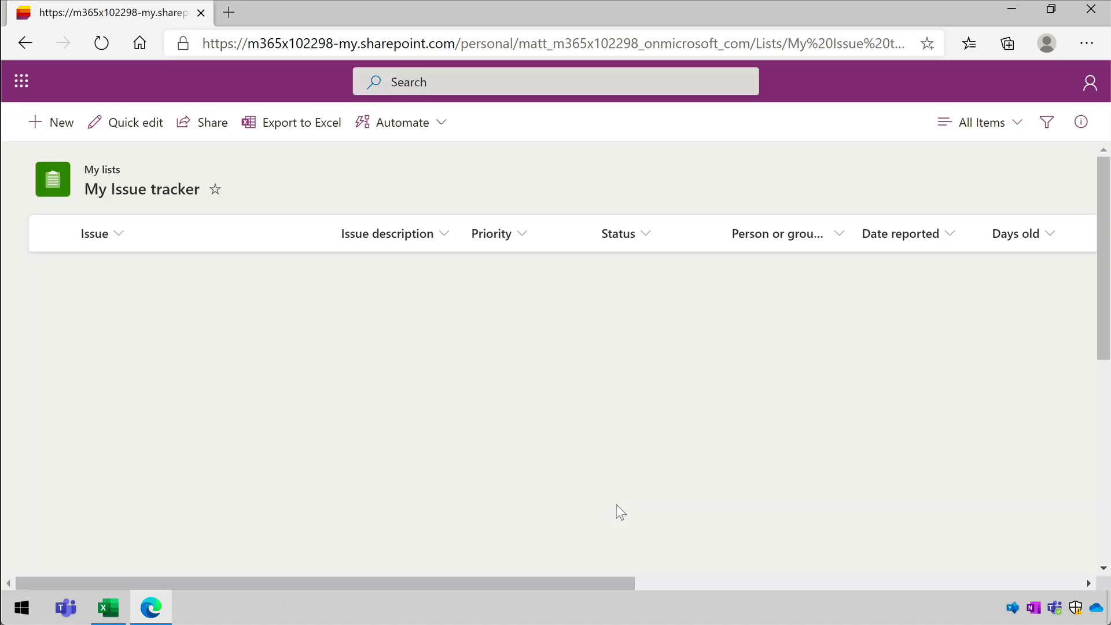
# Hide the Issue column from the My Issue tracker list's view and apply the change.
pyautogui.click(120, 235)
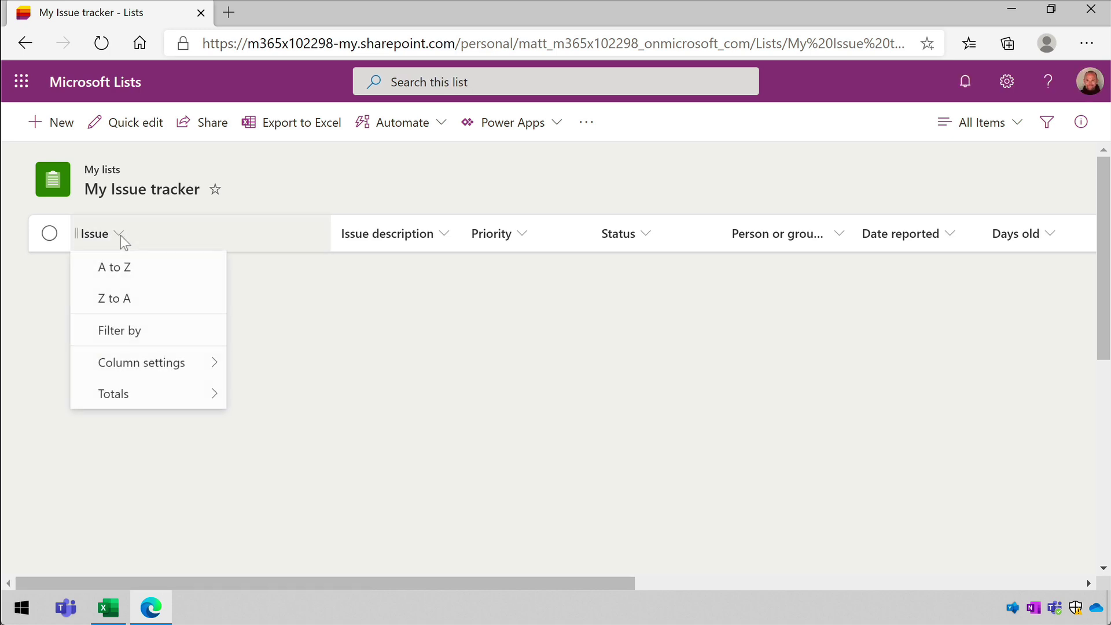
pyautogui.moveTo(119, 366)
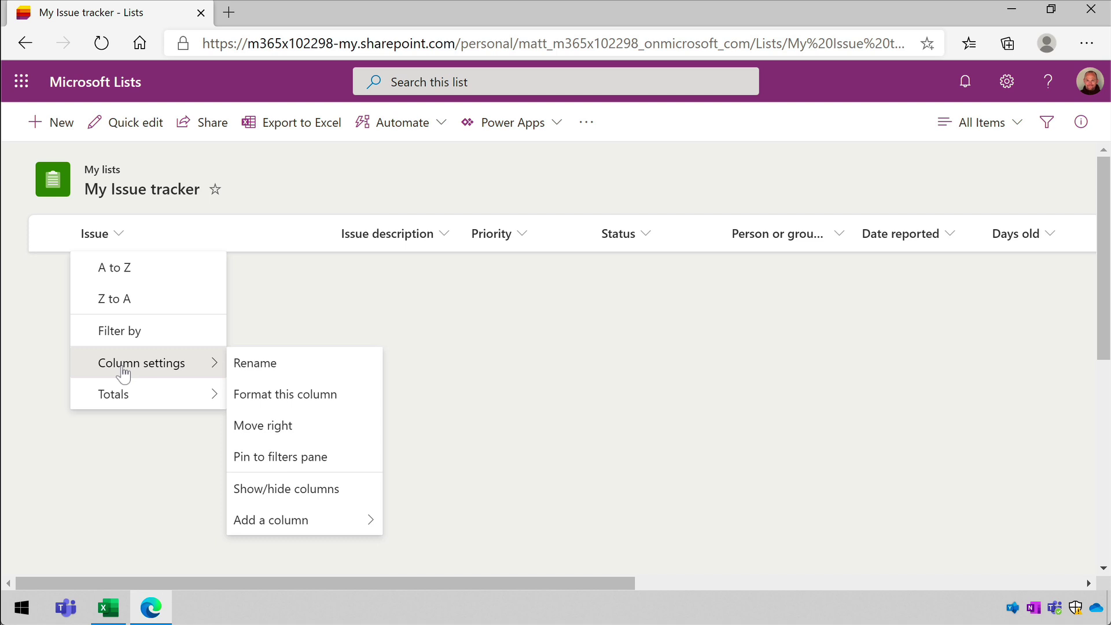
pyautogui.click(291, 491)
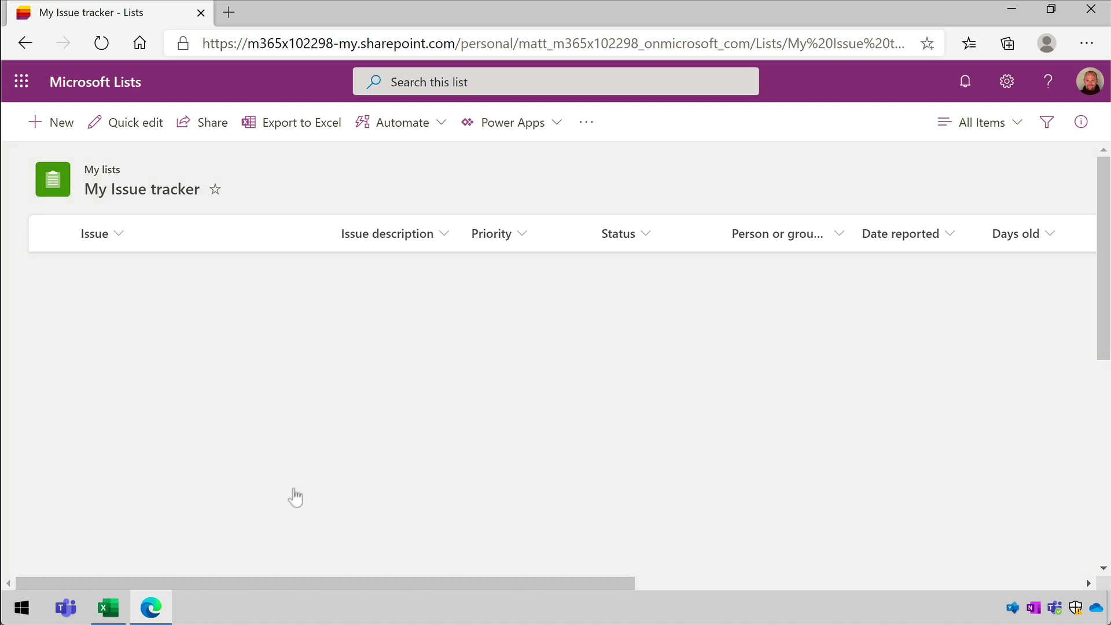
pyautogui.click(898, 289)
pyautogui.click(884, 132)
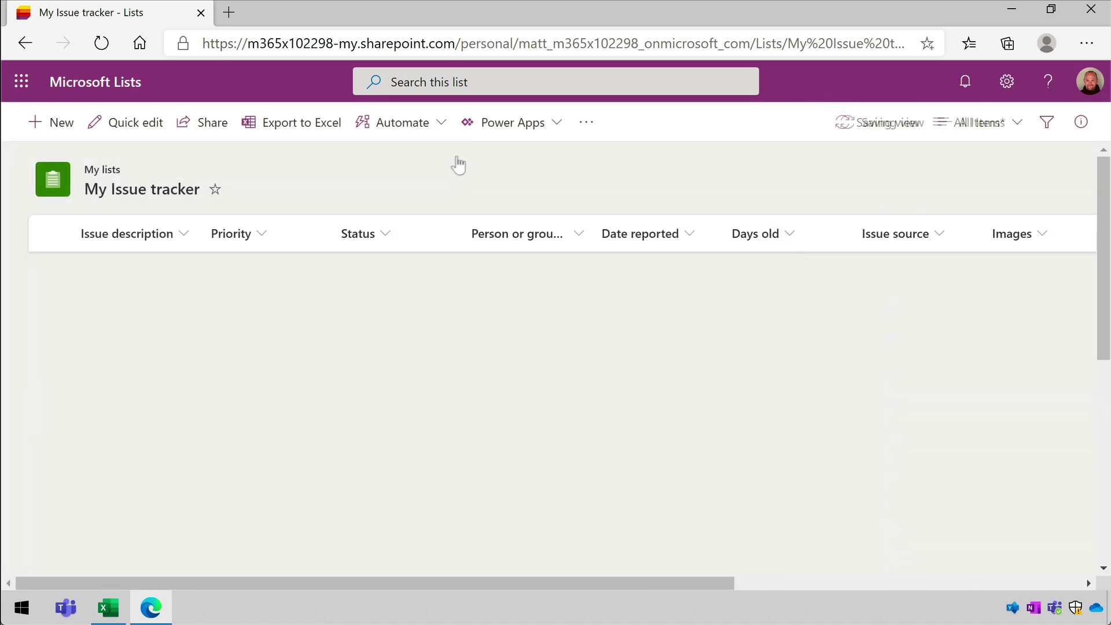
# Review the formatting options for the Status column in the All Items view and close them without changes.
pyautogui.click(380, 244)
pyautogui.moveTo(373, 393)
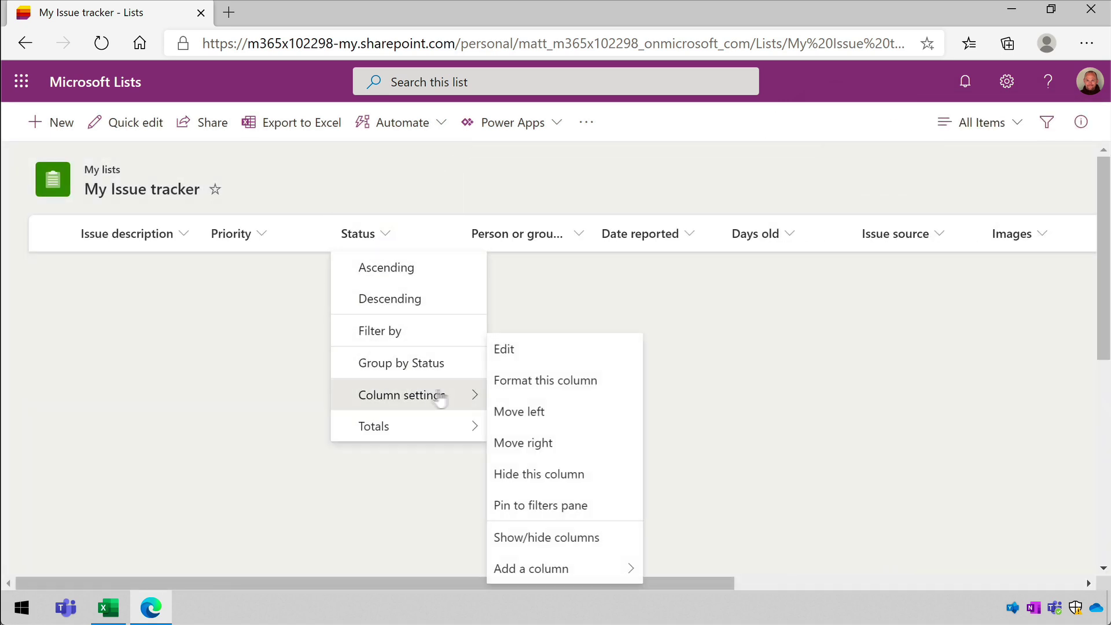
pyautogui.click(526, 380)
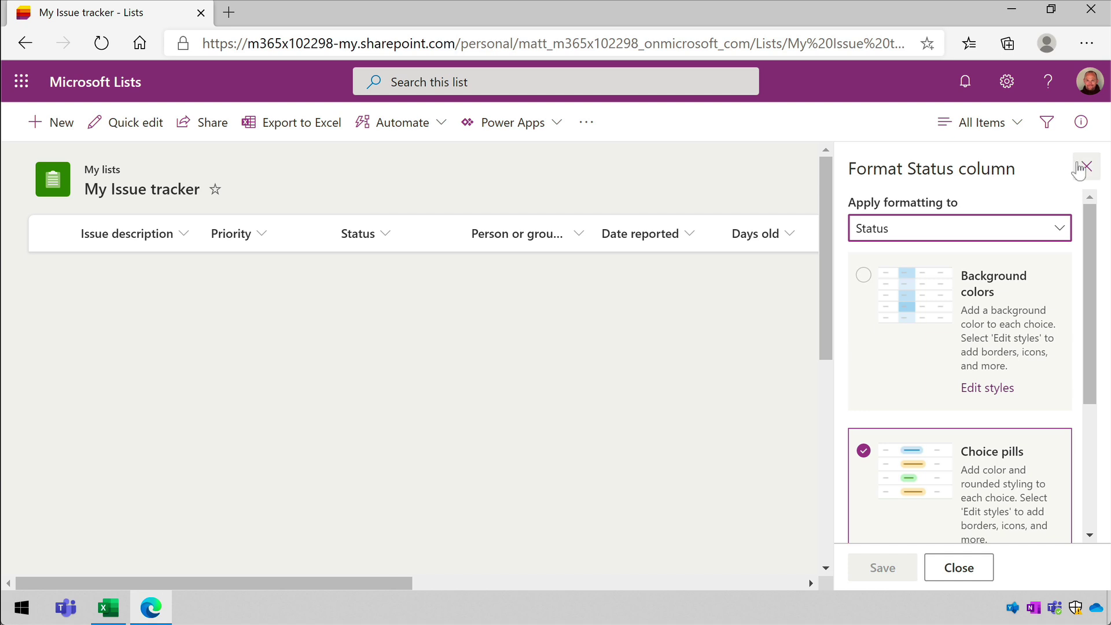
pyautogui.click(1086, 167)
# Switch the list to the Issues grouped by status view and open the Status column's choice pill styles for review.
pyautogui.click(985, 127)
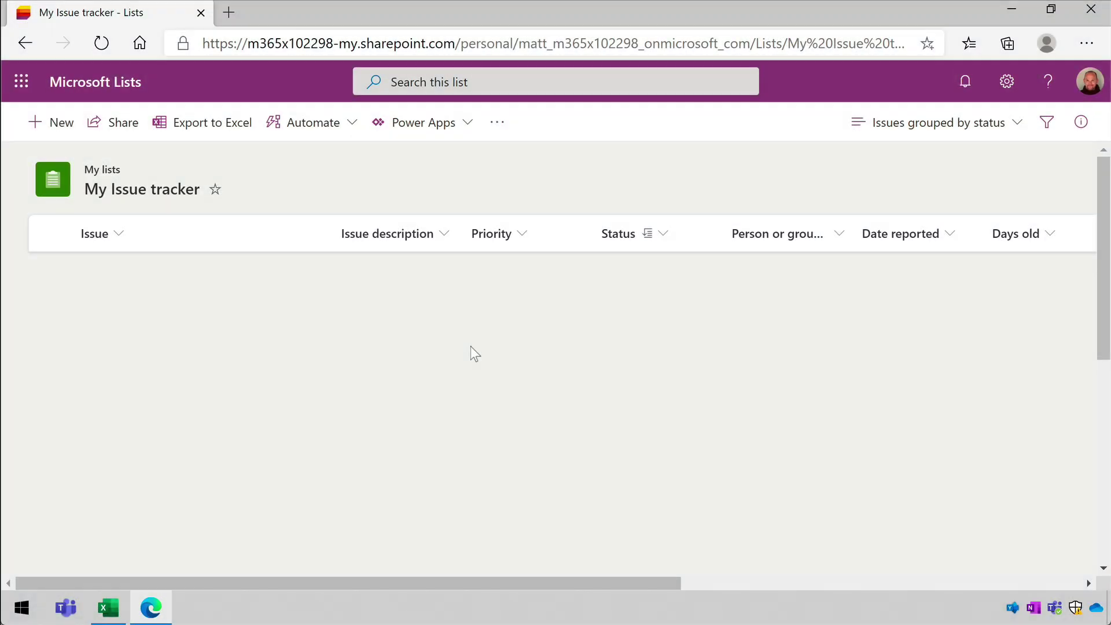
pyautogui.click(662, 238)
pyautogui.moveTo(677, 396)
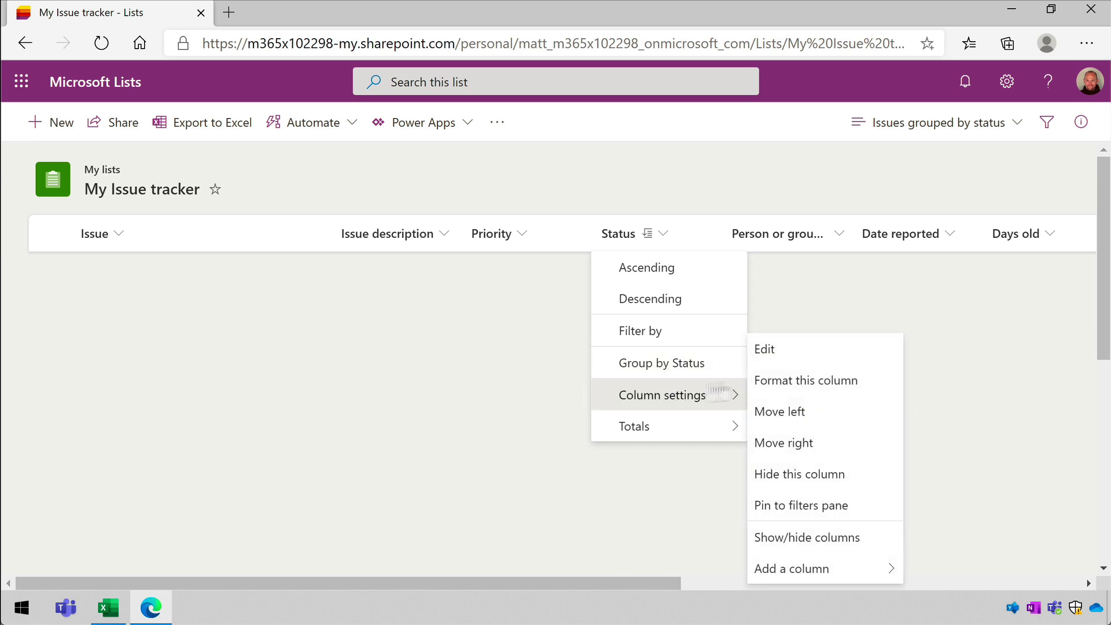
pyautogui.click(787, 386)
pyautogui.scroll(-3, 920, 408)
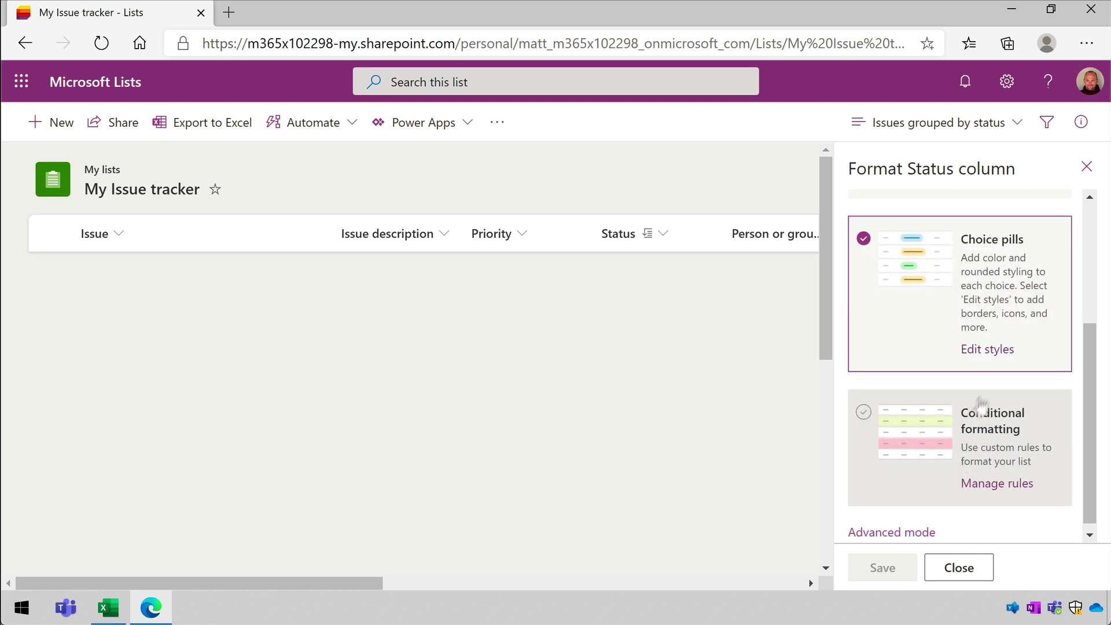
pyautogui.click(987, 350)
pyautogui.moveTo(1087, 317); pyautogui.dragTo(1081, 272)
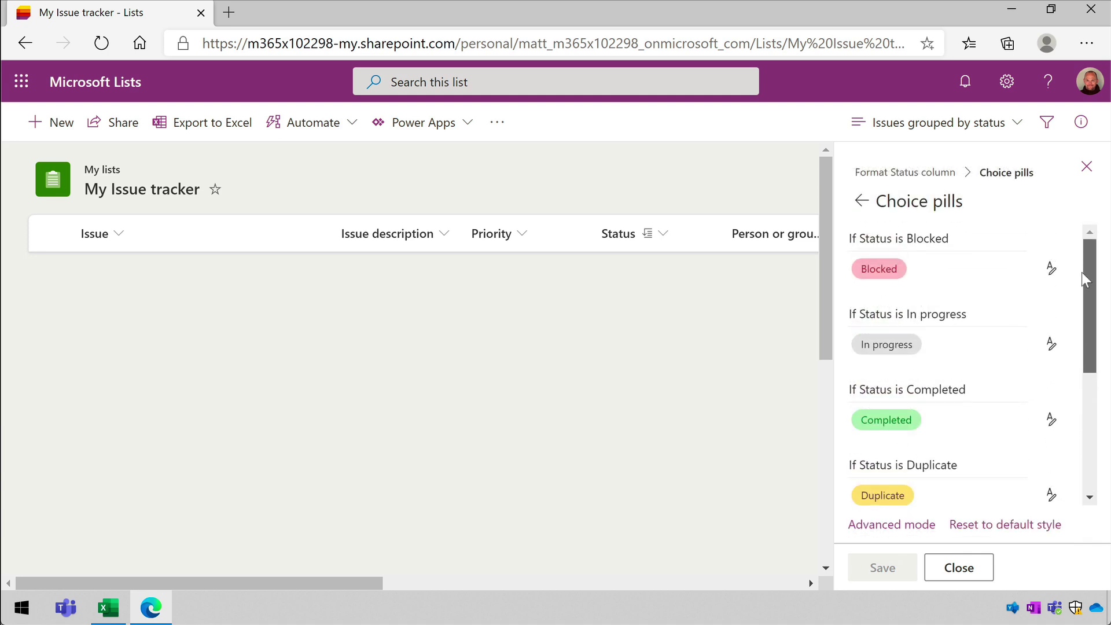
# Open the detailed style settings of the Blocked status pill and examine the available fill, font and icon options.
pyautogui.click(1049, 279)
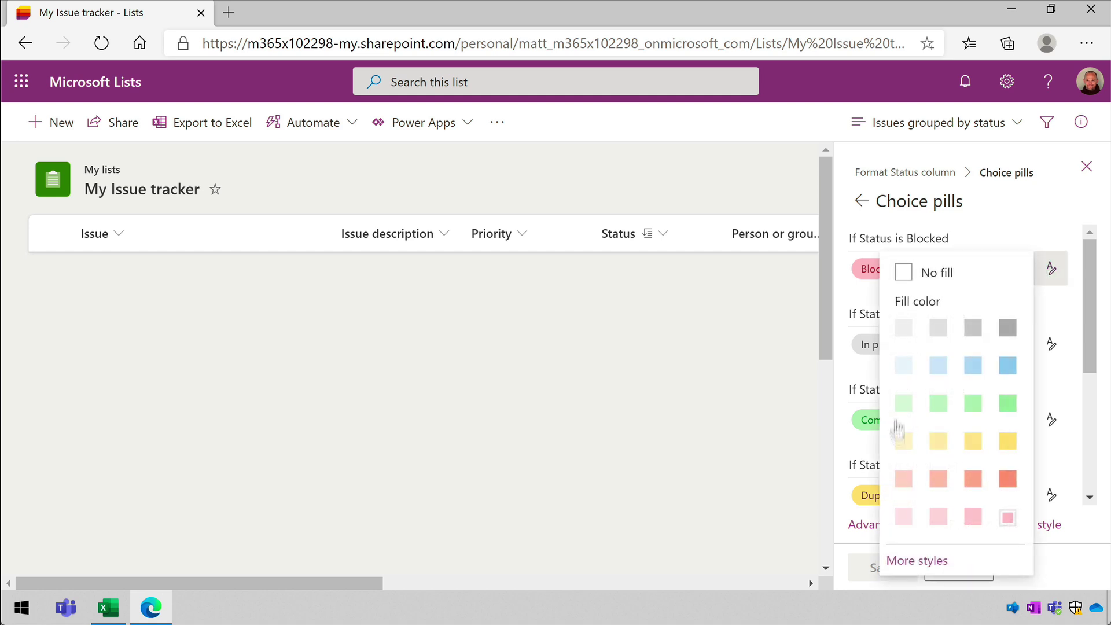
pyautogui.click(920, 559)
pyautogui.moveTo(1081, 305); pyautogui.dragTo(1090, 383)
pyautogui.moveTo(1086, 436); pyautogui.dragTo(1080, 273)
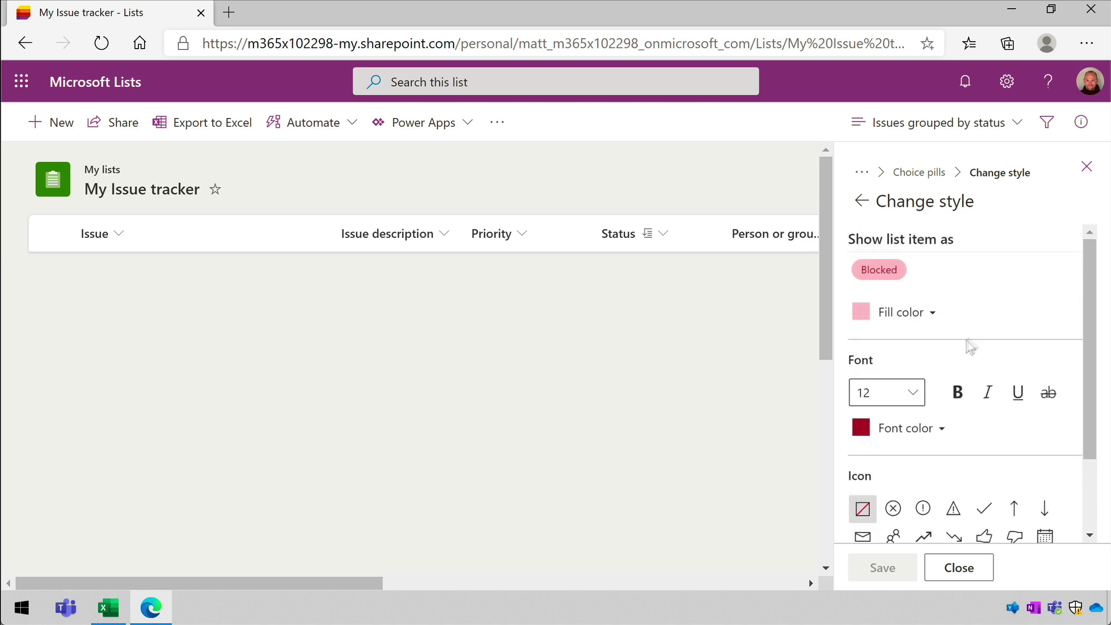